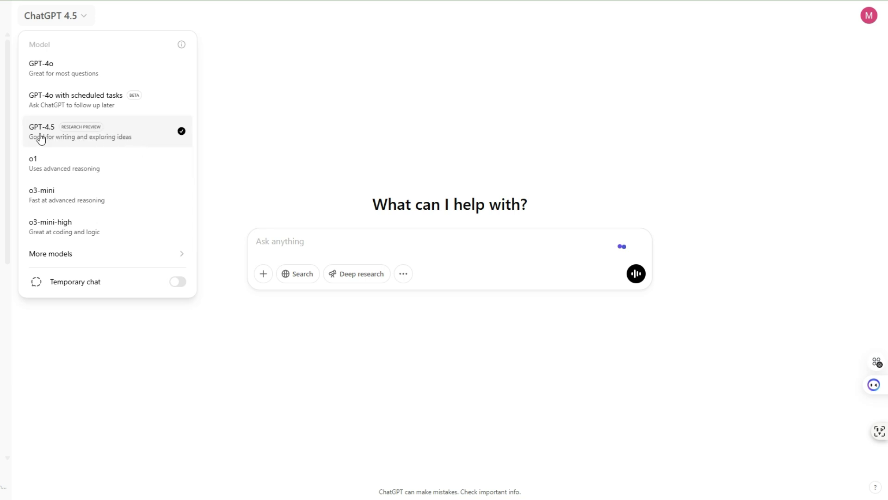
Ask GPT-4.5 with web search: "Summarize the latest AI trends from 2025 by condense articles, extract key insights, and offer digestible research summaries".
left_click(117, 139)
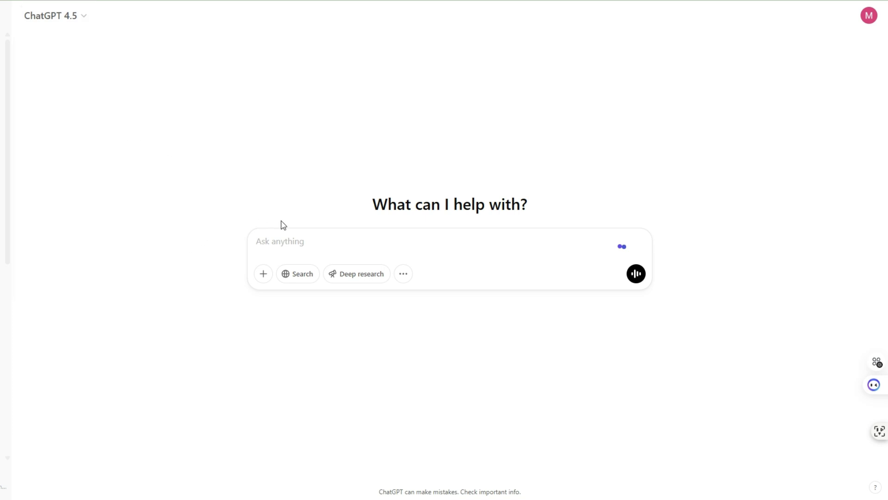
left_click(265, 239)
type("Summarize the latest AI trends from 2025 by condense articles, extract key insights, and offer digestible research summaries")
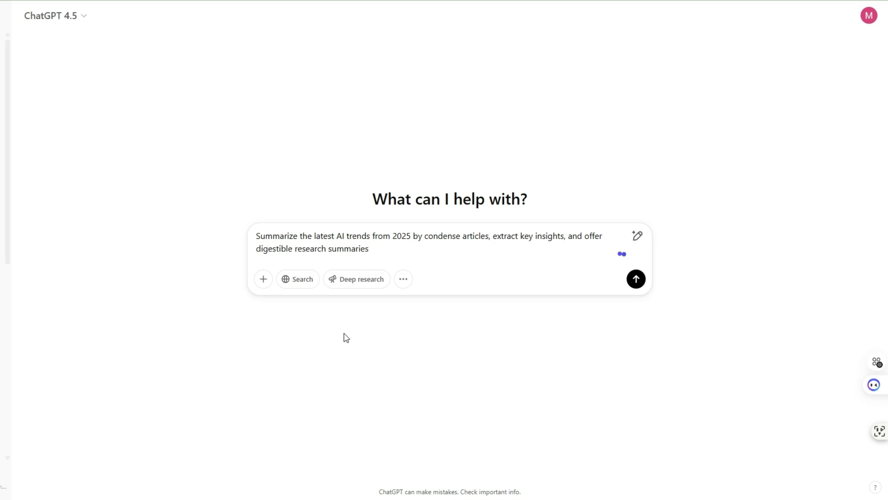
left_click(291, 283)
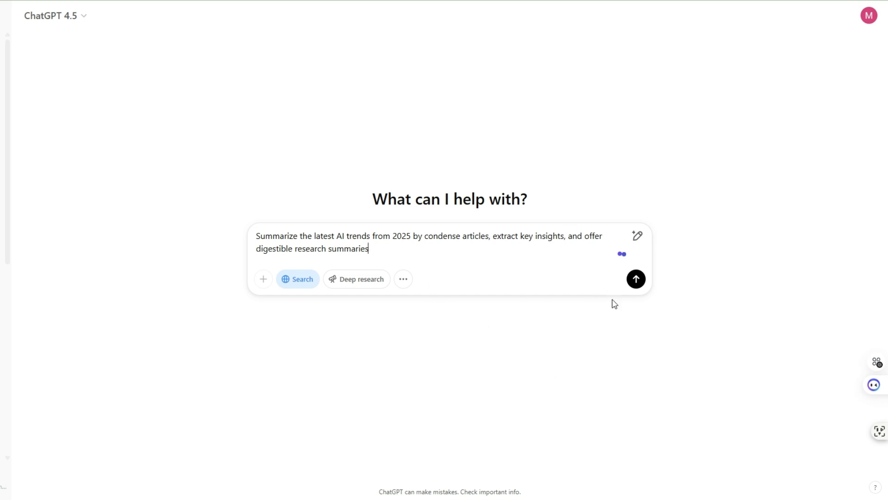
left_click(636, 279)
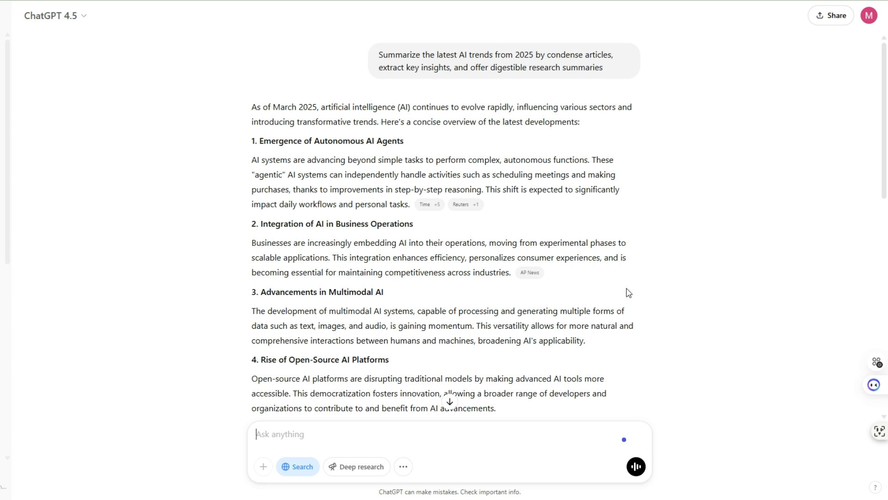
Check the available models and read through GPT-4.5's AI trends summary, including its linked news articles and sources.
left_click(84, 17)
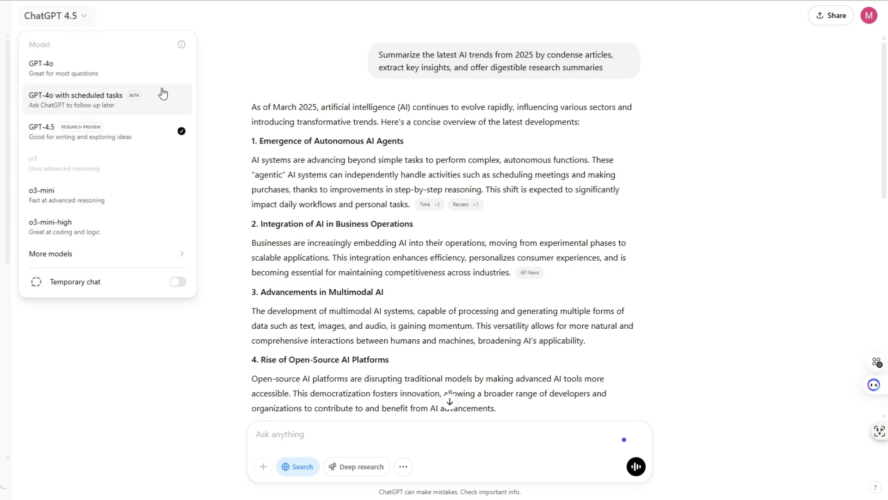
left_click(220, 74)
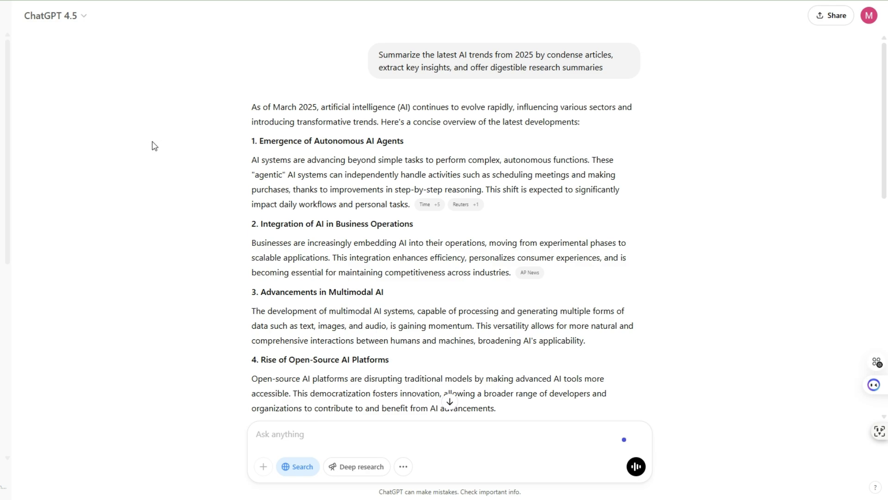
scroll(309, 253, "down", 5)
scroll(310, 253, "up", 5)
scroll(295, 200, "down", 11)
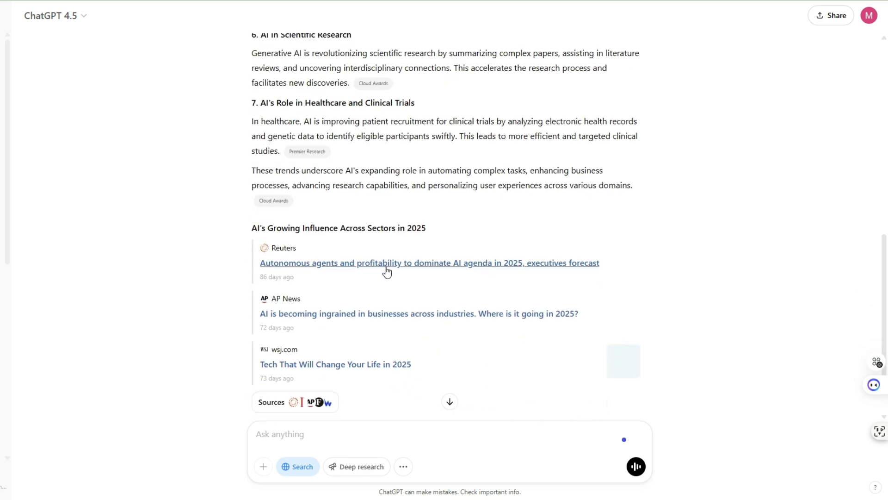
scroll(387, 272, "down", 2)
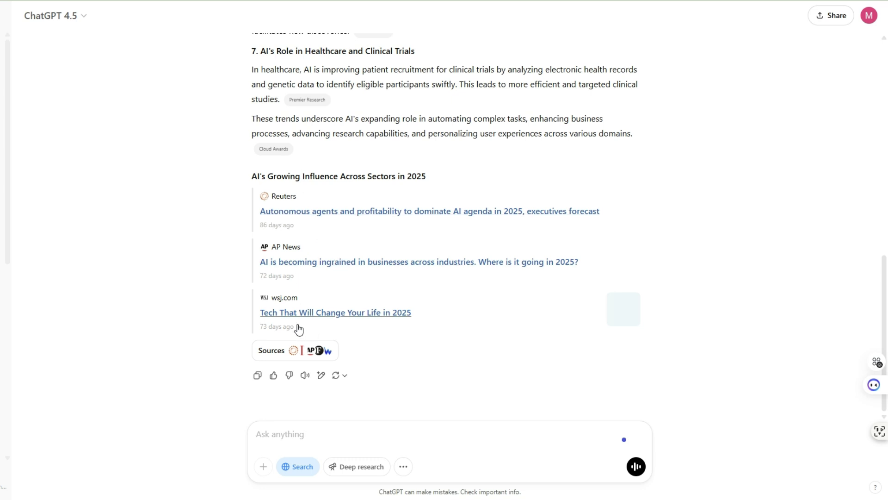
scroll(298, 329, "up", 15)
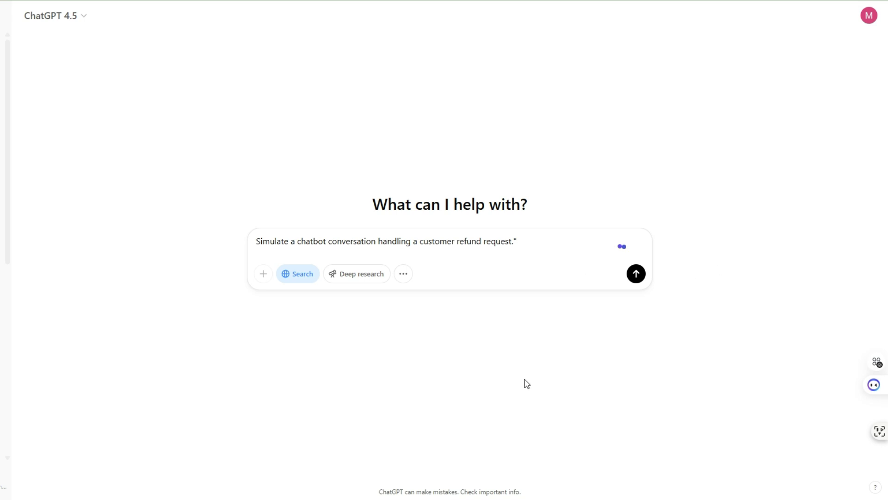
Send GPT-4.5 the web search prompt "Simulate a chatbot conversation handling a customer refund request.".
left_click(636, 275)
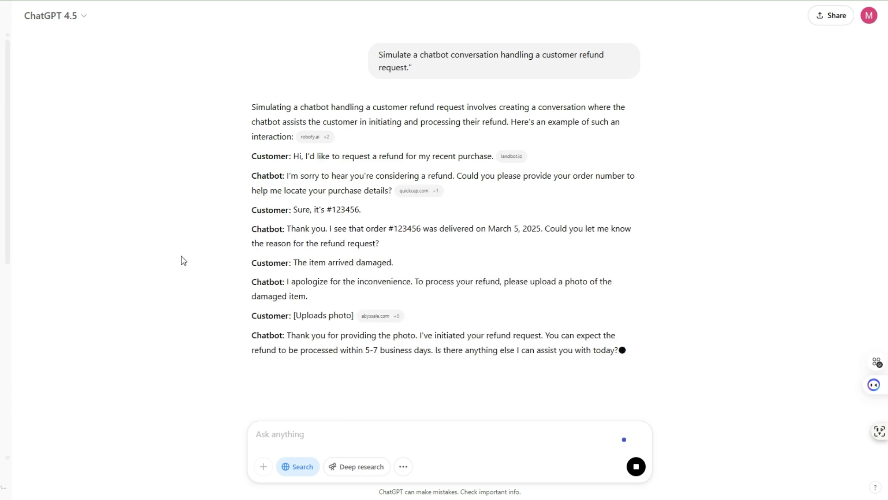
scroll(359, 249, "up", 2)
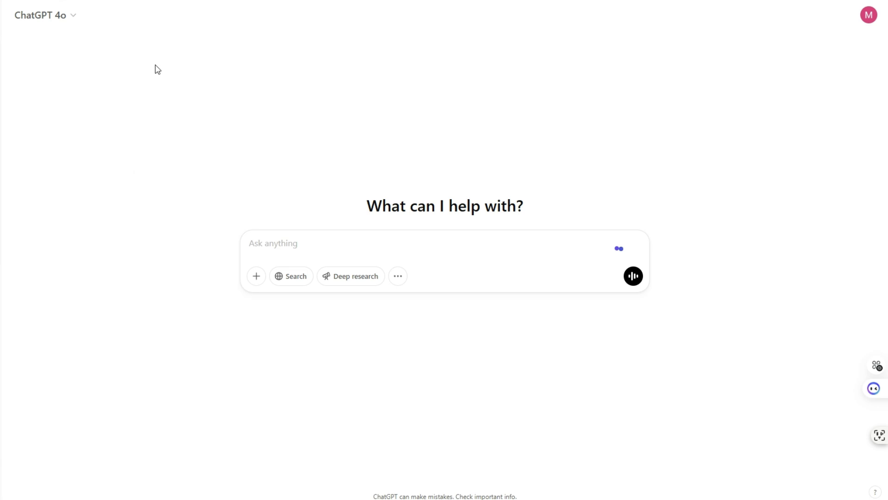
Ask GPT-4o with web search: "Summarize the latest AI trends from 2025 by condense articles, extract key insights, and offer digestible research summaries".
left_click(79, 18)
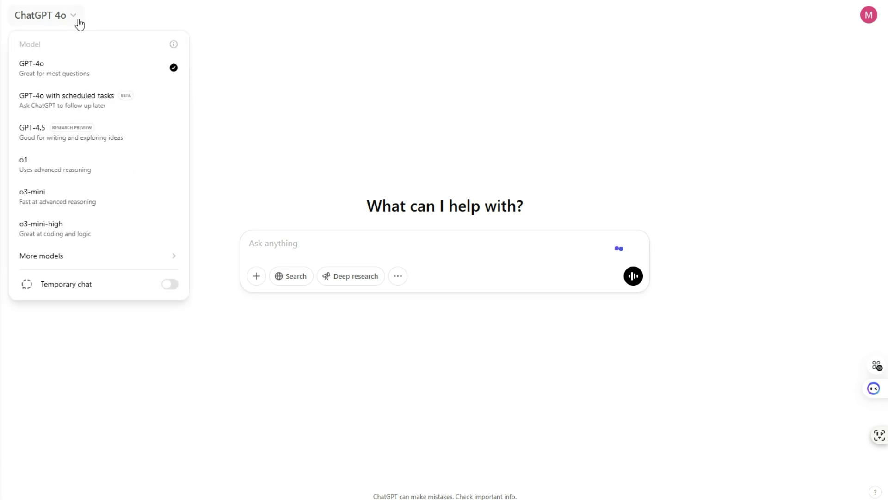
left_click(255, 130)
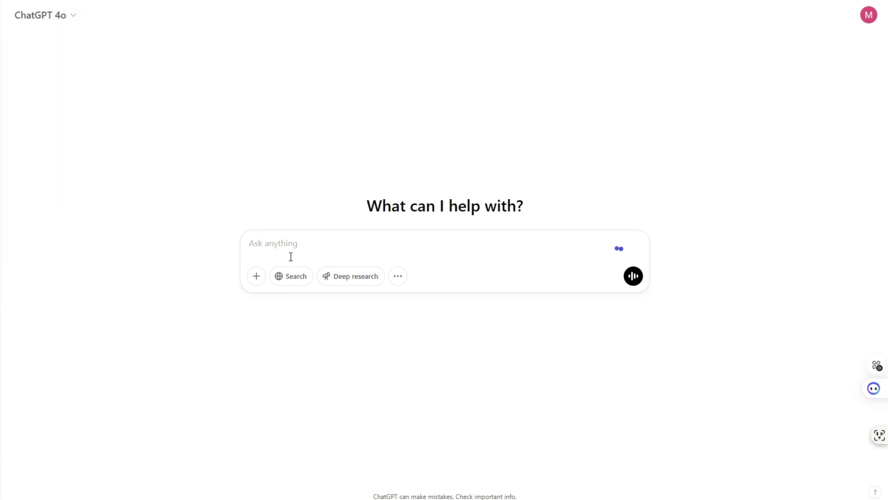
type("Summarize the latest AI trends from 2025 by condense articles, extract key insights, and offer digestible research summaries")
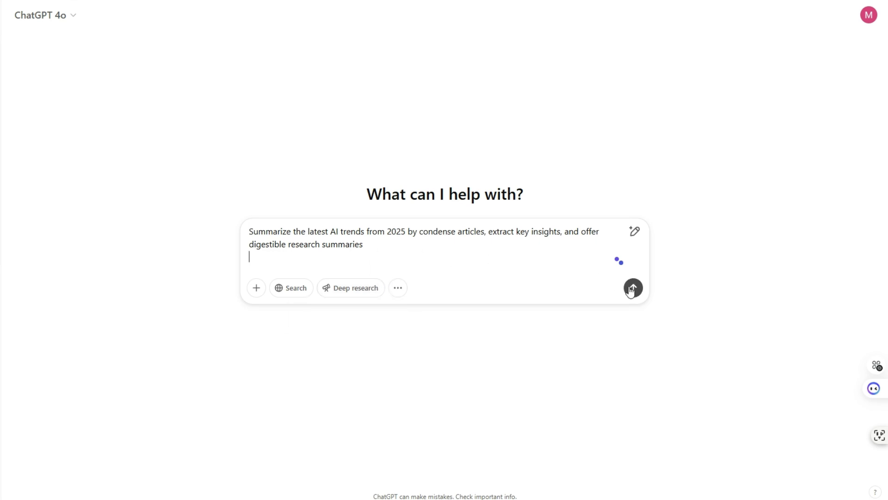
left_click(307, 288)
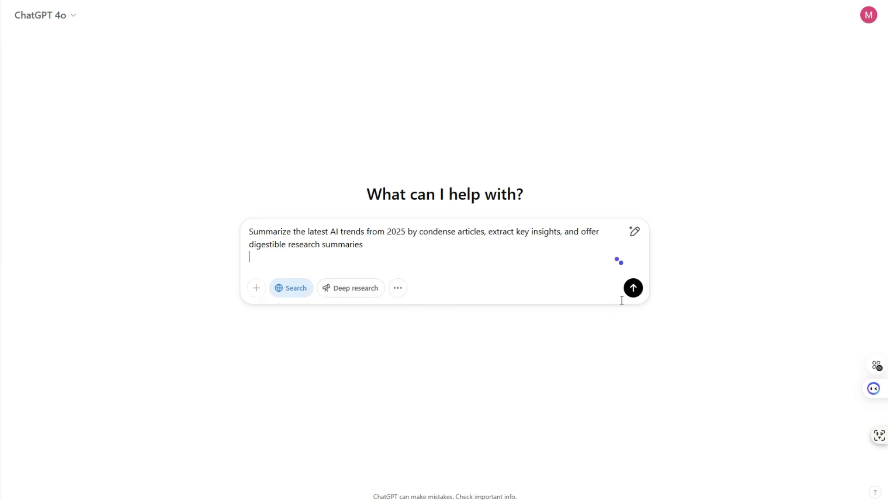
left_click(633, 288)
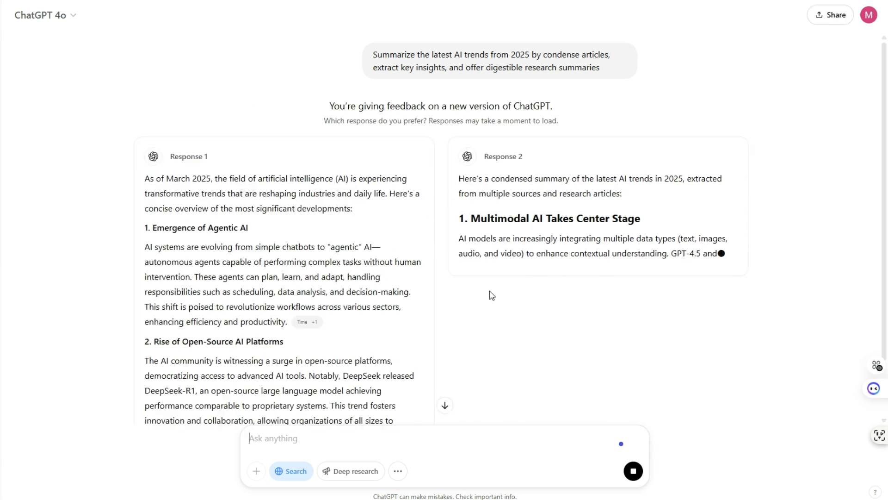
Compare the two alternative GPT-4o responses on 2025 AI trends from beginning to end.
scroll(492, 297, "down", 3)
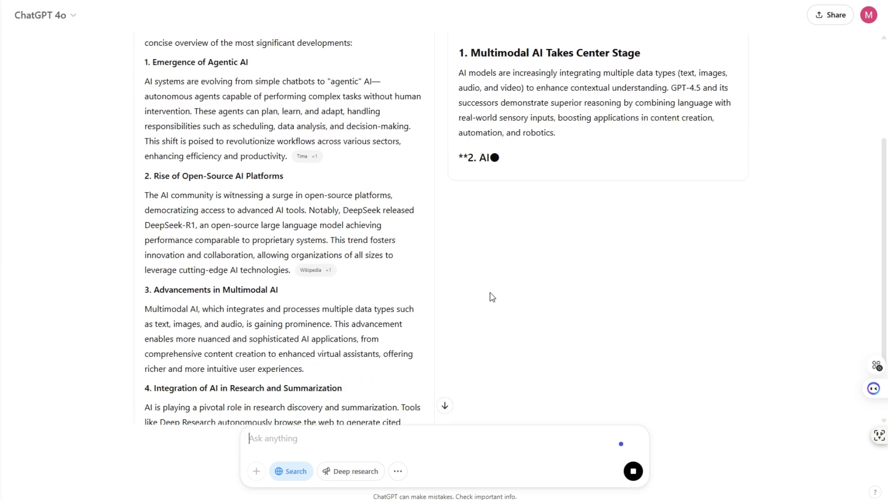
scroll(492, 296, "down", 3)
scroll(475, 291, "down", 2)
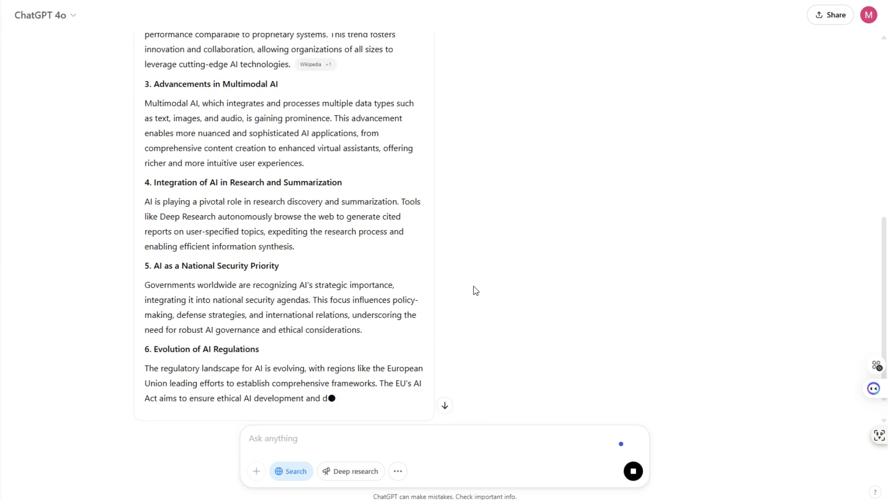
scroll(475, 291, "up", 7)
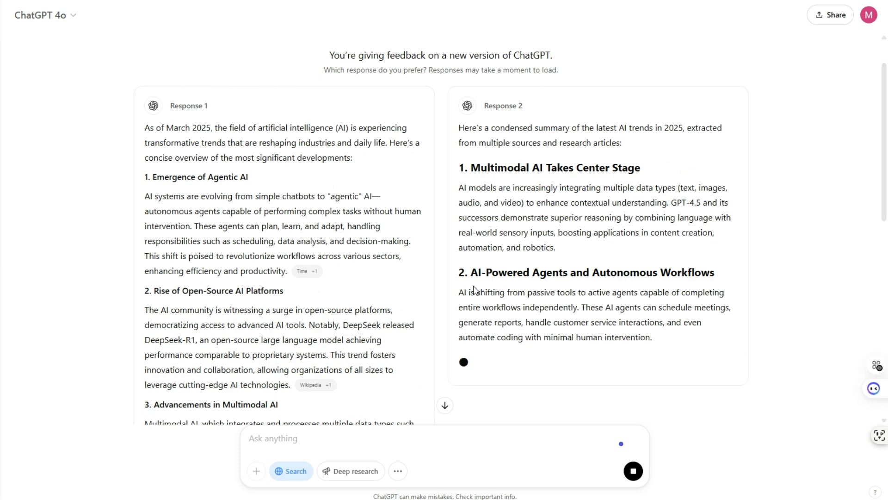
scroll(476, 290, "down", 10)
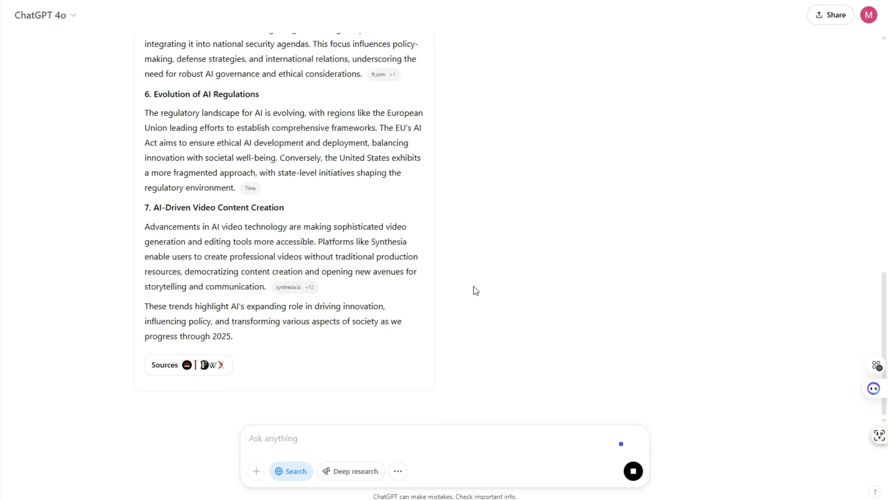
scroll(475, 290, "up", 3)
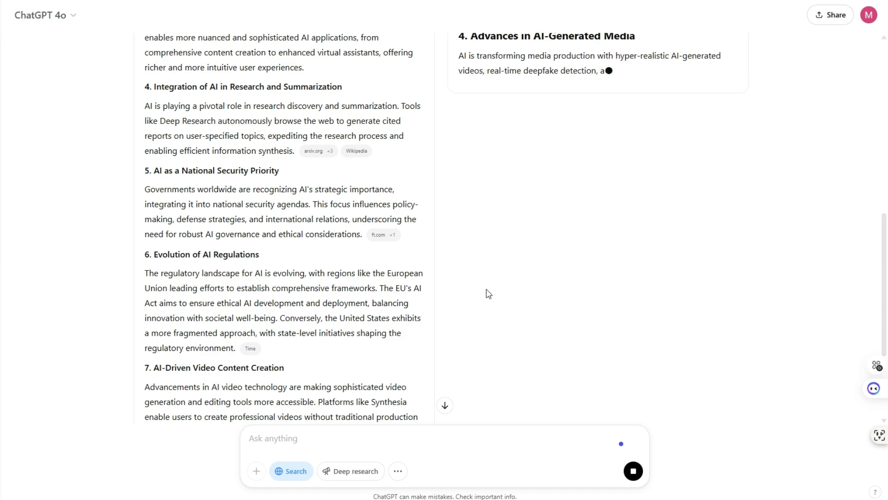
scroll(504, 288, "up", 3)
scroll(503, 288, "up", 4)
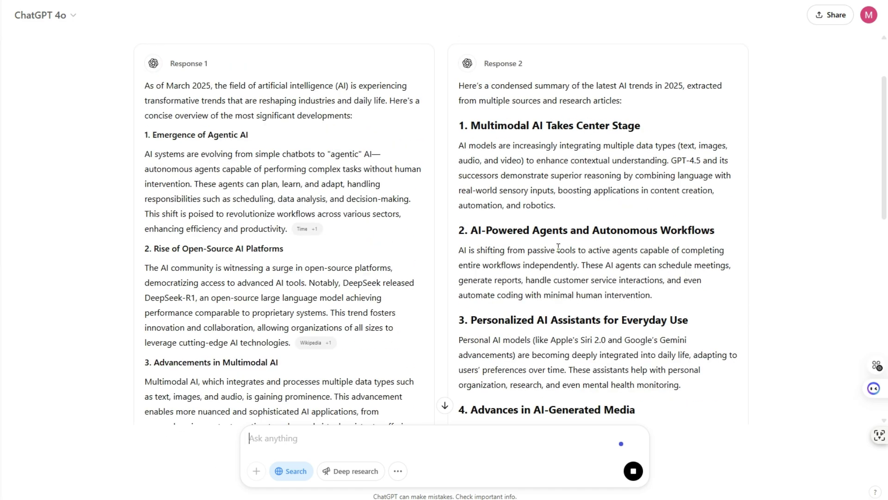
scroll(573, 171, "down", 6)
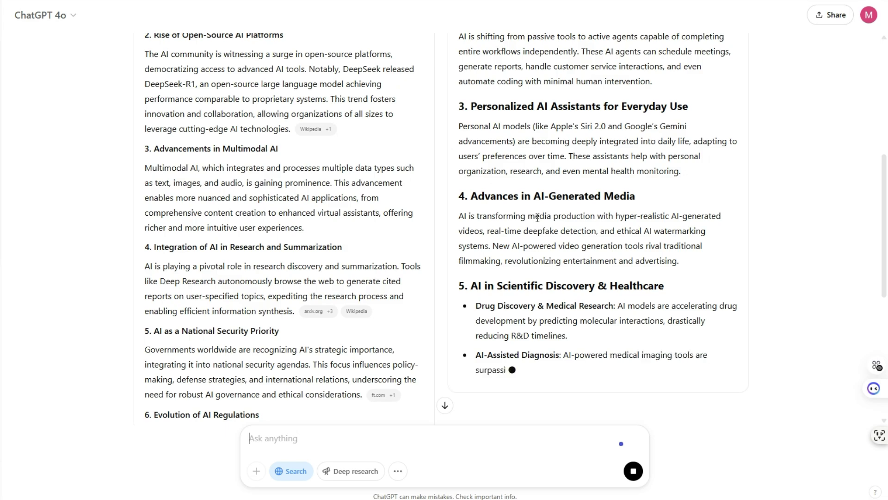
scroll(405, 291, "down", 4)
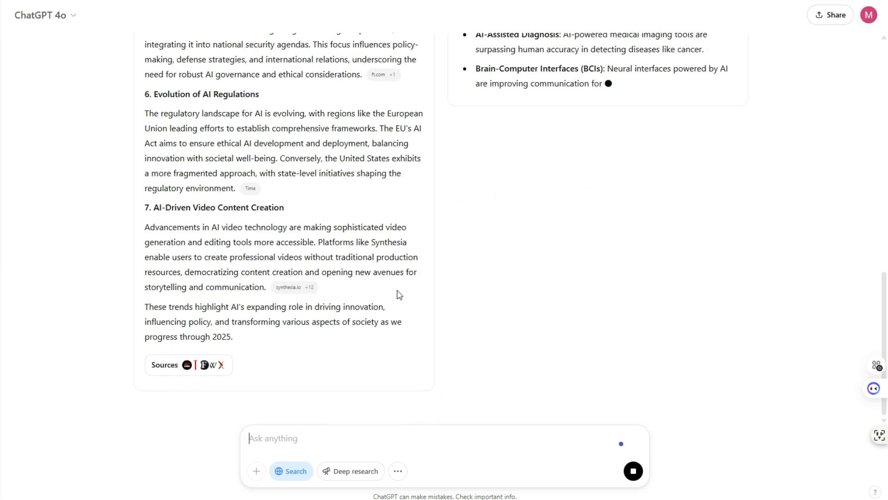
scroll(269, 288, "up", 10)
scroll(270, 288, "down", 11)
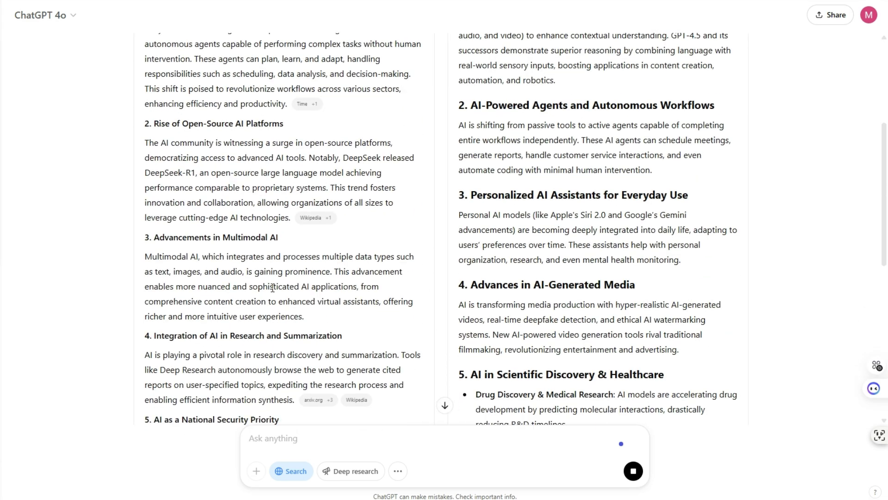
scroll(300, 321, "up", 8)
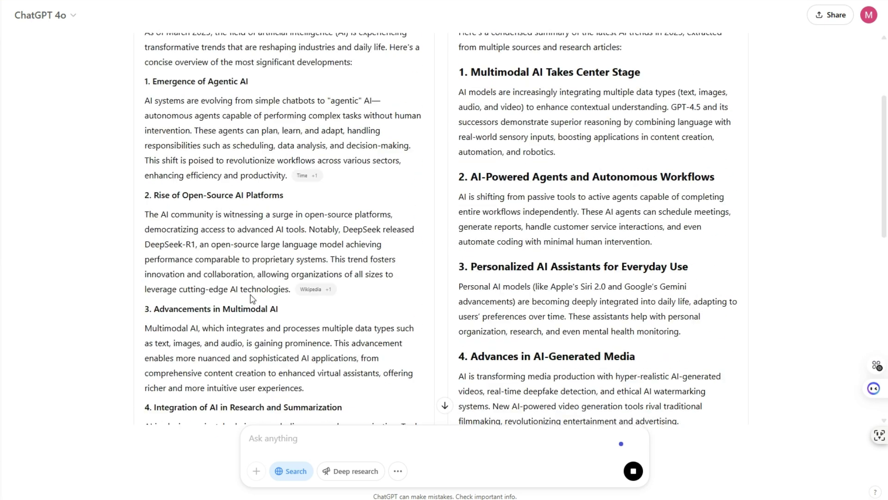
Start a new GPT-4o chat and send the web search prompt "Simulate a chatbot conversation handling a customer refund request.".
left_click(70, 18)
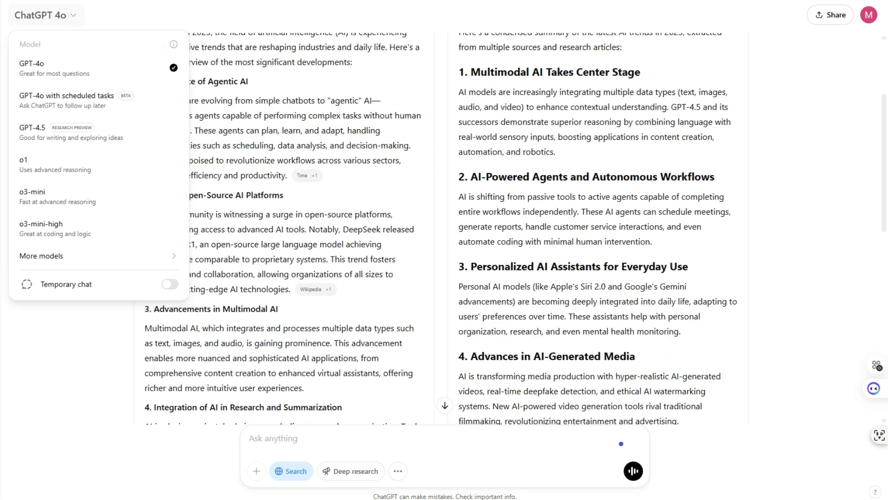
key("ctrl+shift+o")
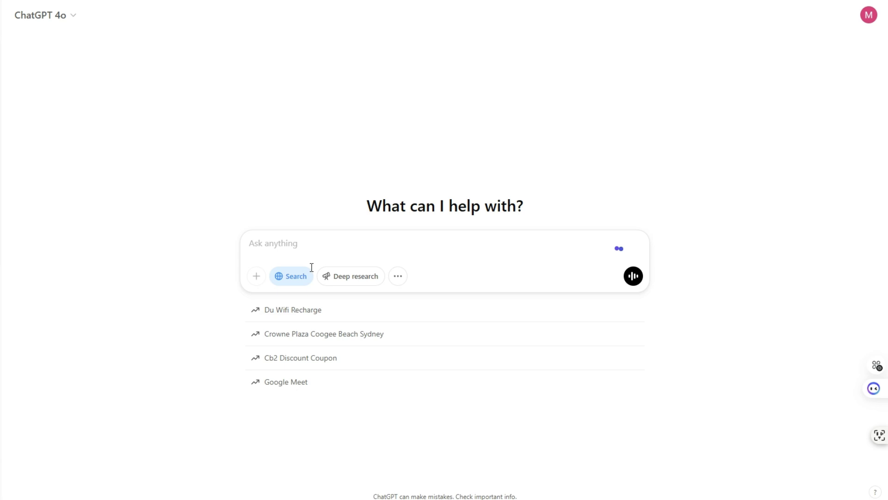
type("Simulate a chatbot conversation handling a customer refund request.\"")
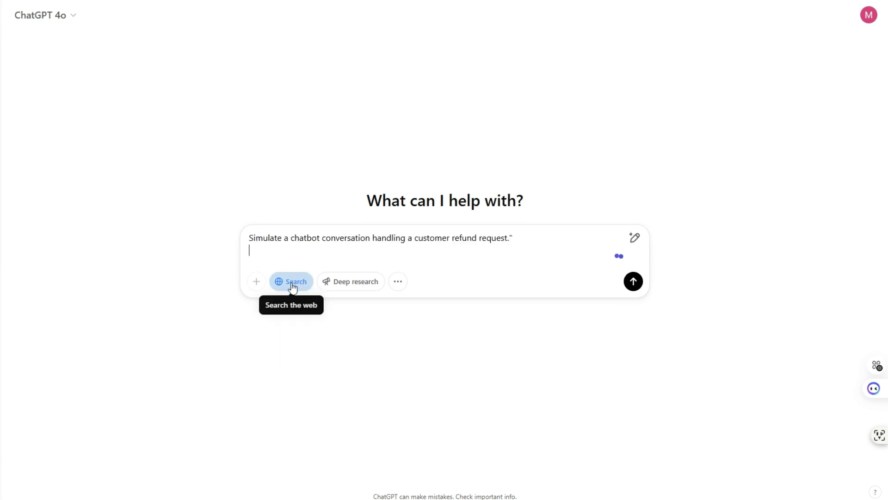
left_click(634, 283)
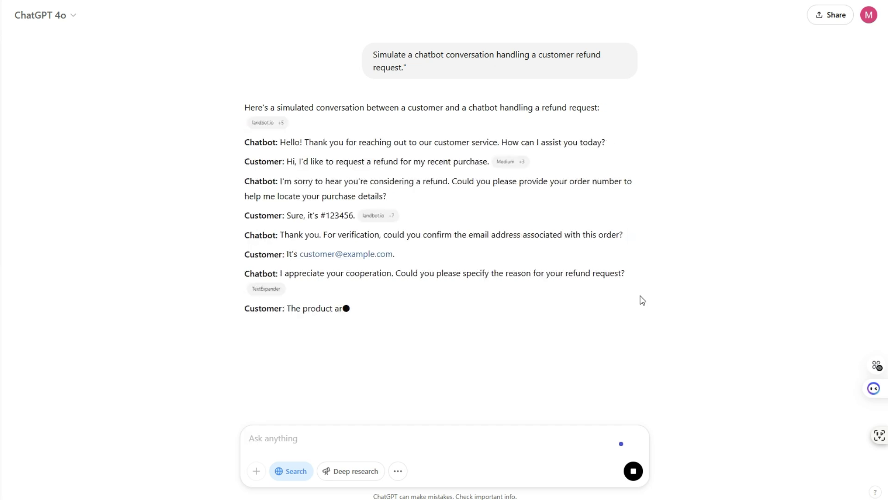
Read GPT-4o's simulated refund conversation and compare it with the GPT-4.5 version of the same request.
scroll(389, 305, "down", 2)
scroll(388, 310, "down", 3)
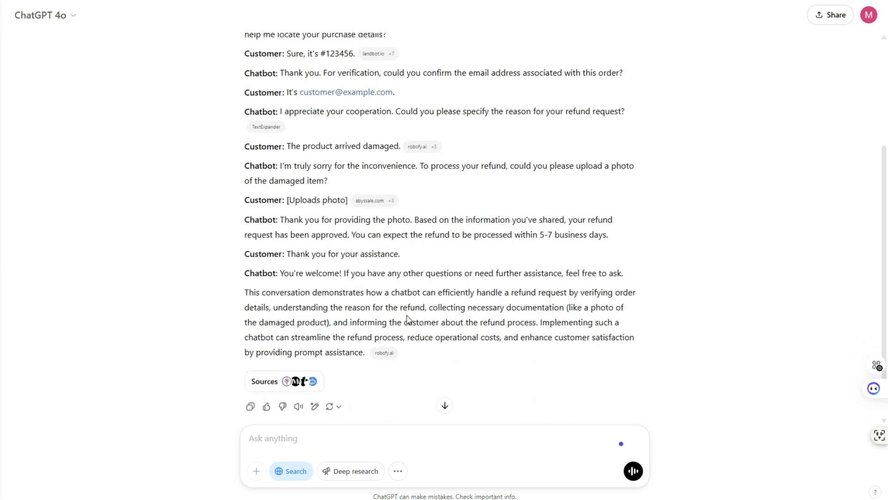
scroll(405, 319, "up", 4)
scroll(412, 198, "down", 2)
scroll(271, 210, "up", 2)
scroll(396, 249, "down", 5)
scroll(397, 250, "up", 1)
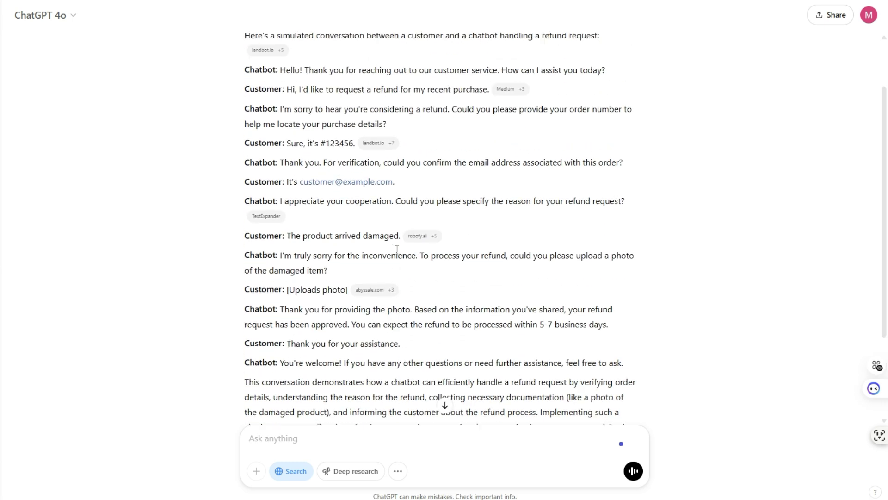
scroll(397, 250, "up", 2)
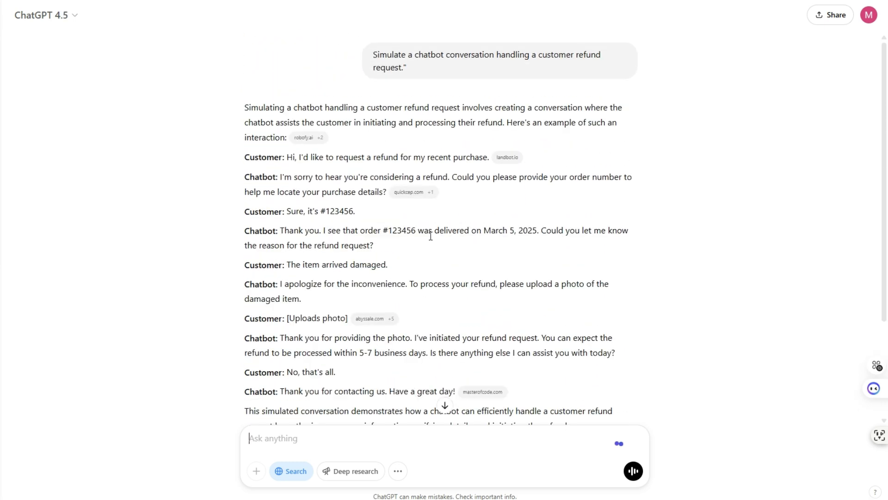
scroll(430, 242, "down", 3)
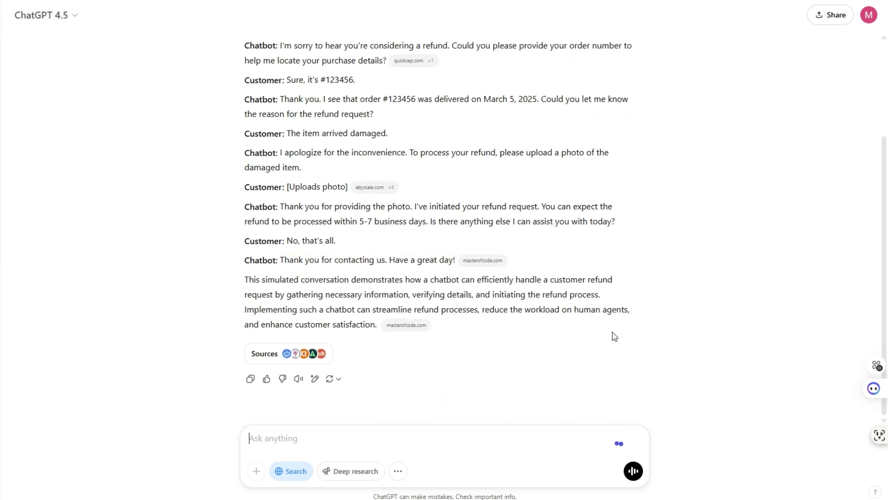
scroll(411, 253, "up", 3)
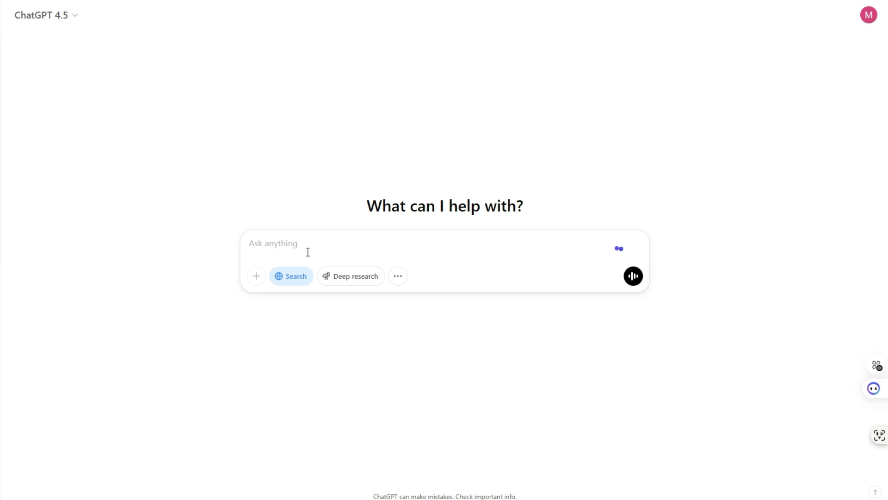
Ask GPT-4.5 with web search in Arabic: "محبطة كثيرا بسبب عدم القدرة على الدراسة بشكل جيد".
type("محبطة كتيرا بسبب عدم القدرة ع")
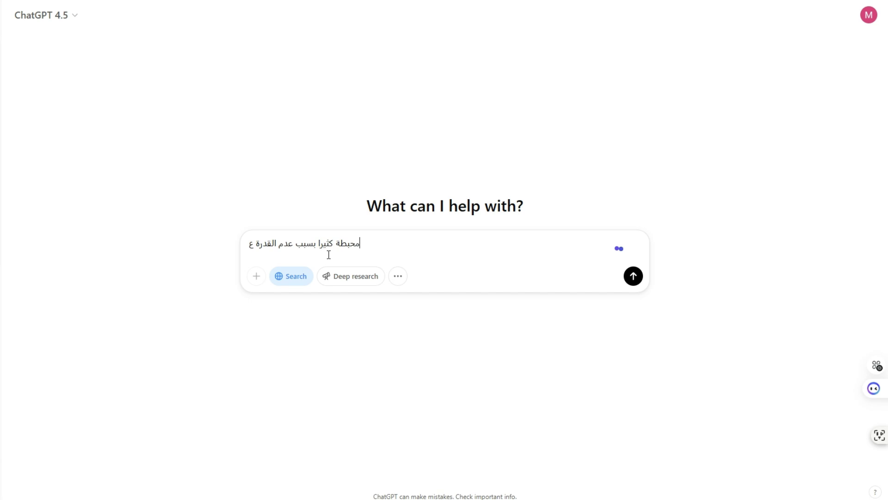
type("لى الدراس")
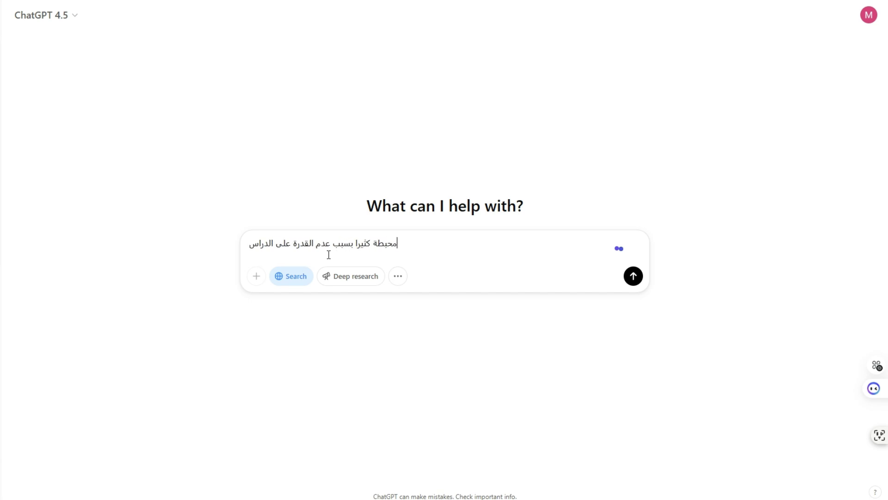
type("ة بشكل جيد")
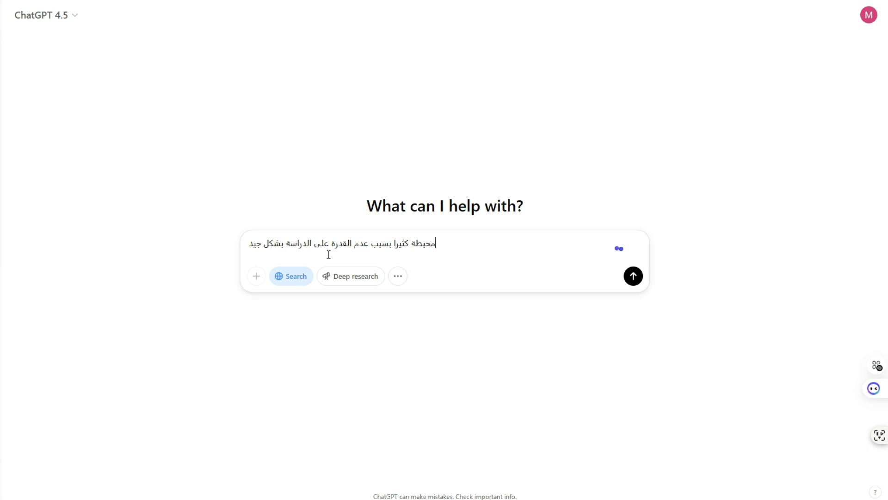
key("Return")
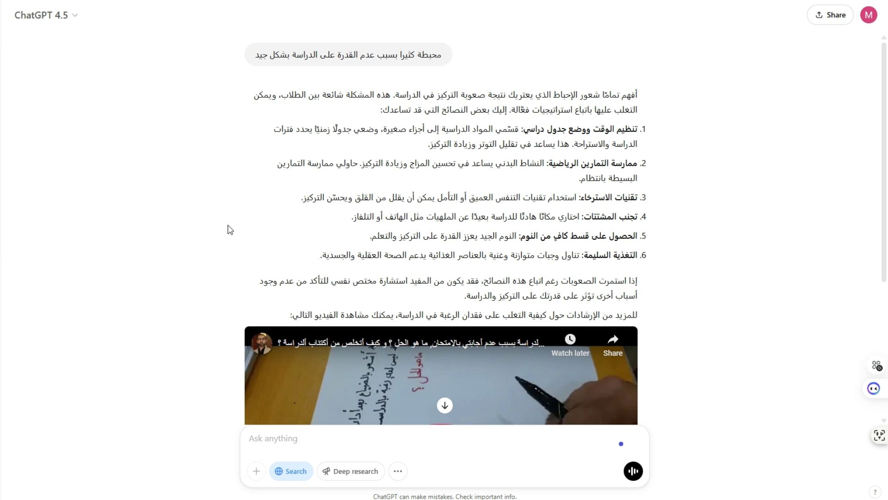
Copy the Arabic prompt about struggling to study well and send it to GPT-4o with web search in a new chat.
triple_click(384, 55)
key("ctrl+c")
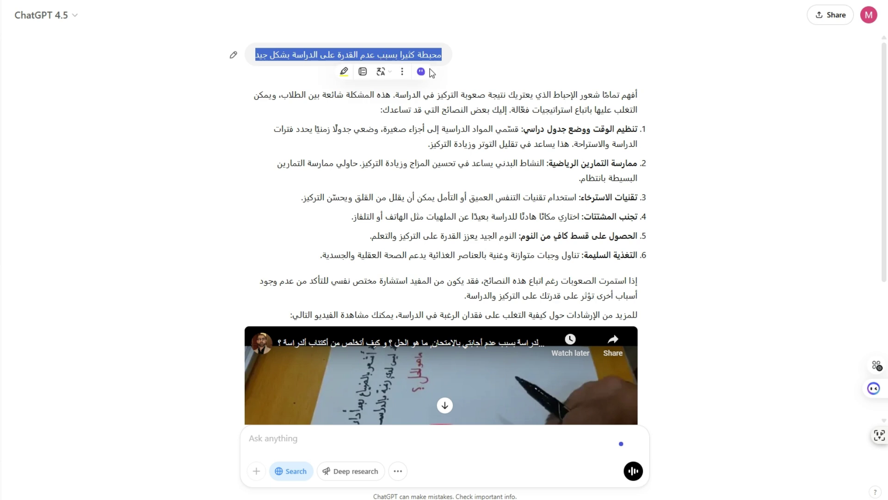
left_click(78, 18)
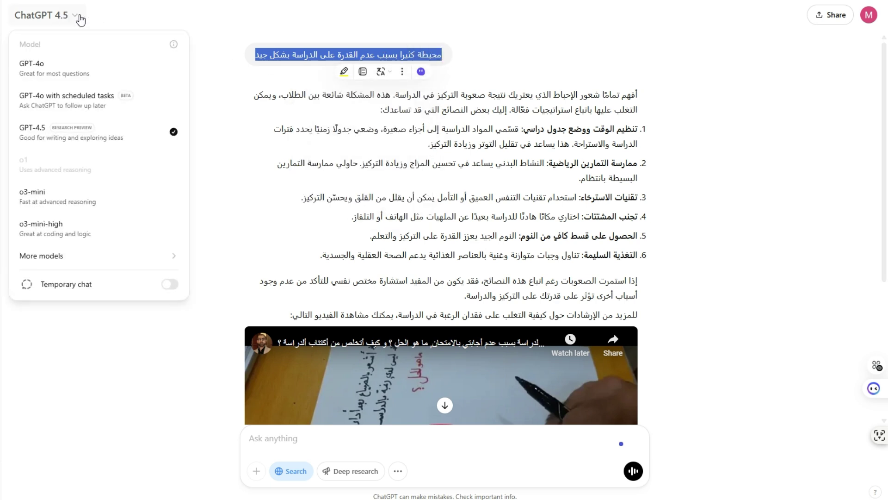
left_click(81, 67)
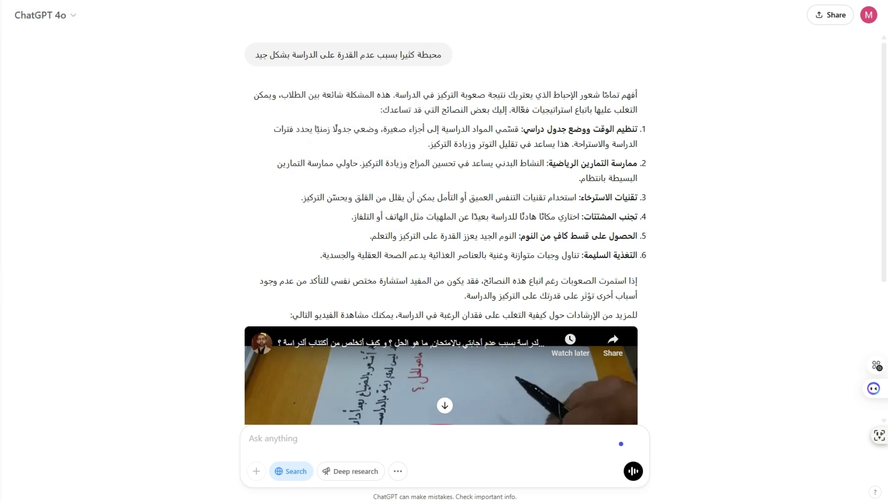
key("ctrl+shift+o")
key("ctrl+v")
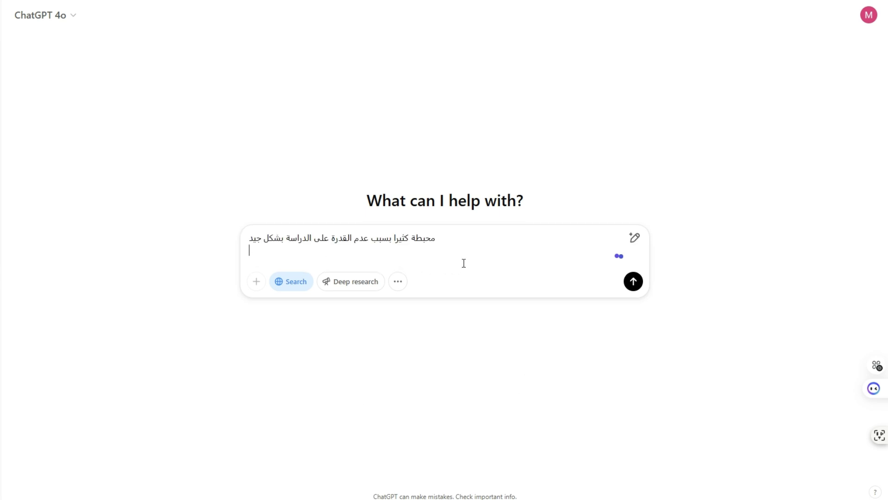
left_click(633, 283)
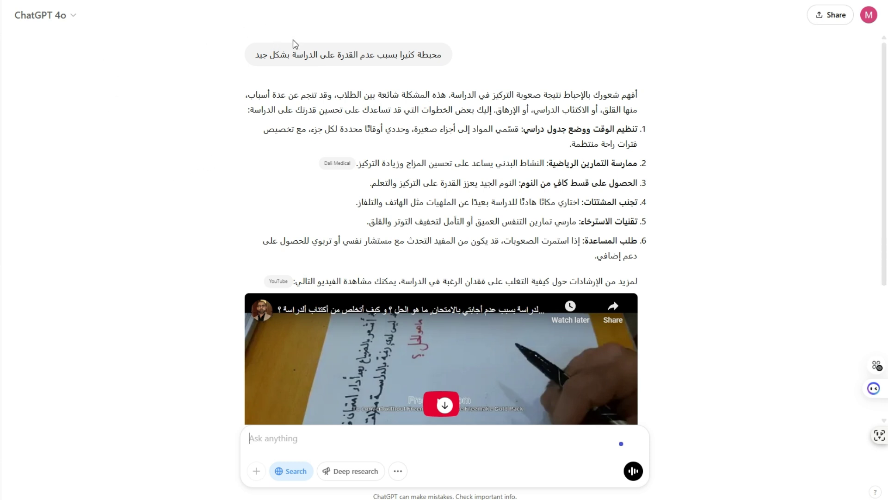
Return to GPT-4.5, review its Arabic study advice, and send "I'm going through a tough time after failing a test" in a new search chat.
left_click(74, 18)
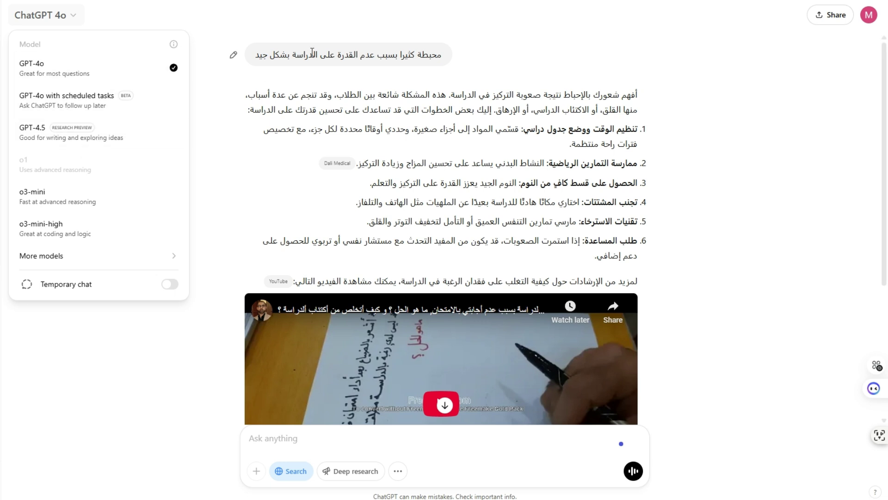
left_click(108, 134)
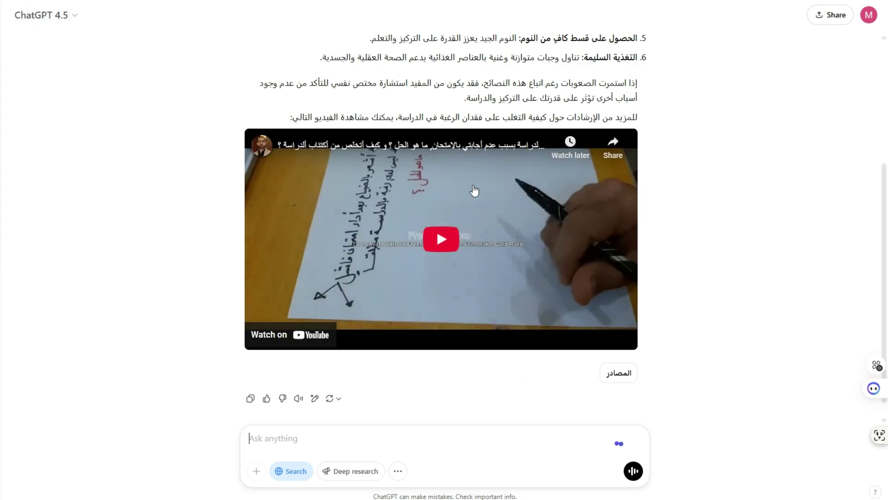
scroll(503, 175, "up", 5)
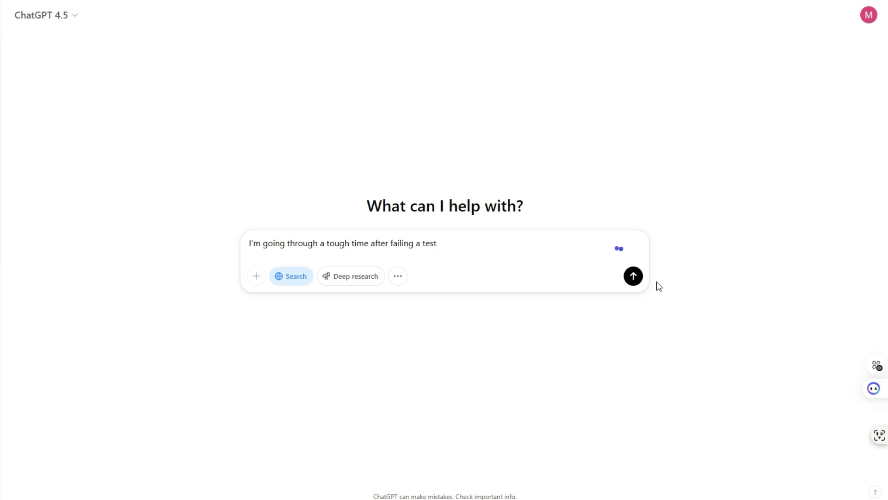
left_click(633, 276)
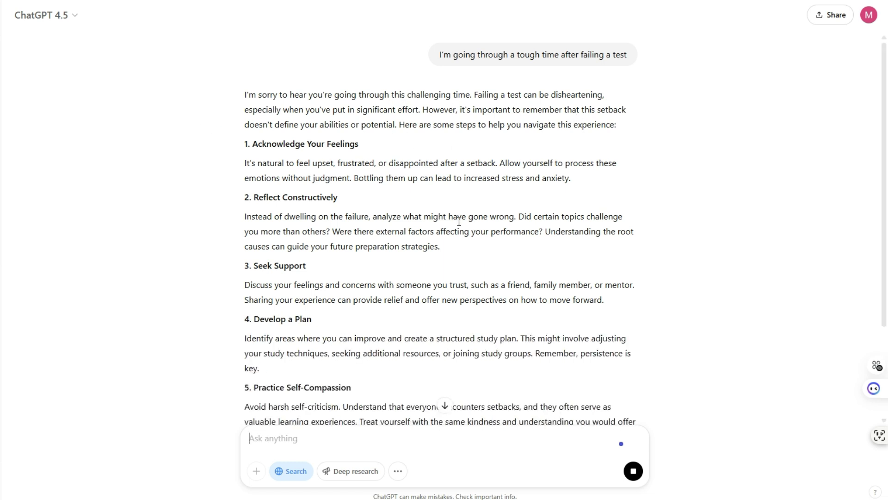
Switch to GPT-4o and send "I'm going through a tough time after failing a test" with web search in a new chat.
left_click(72, 16)
left_click(79, 65)
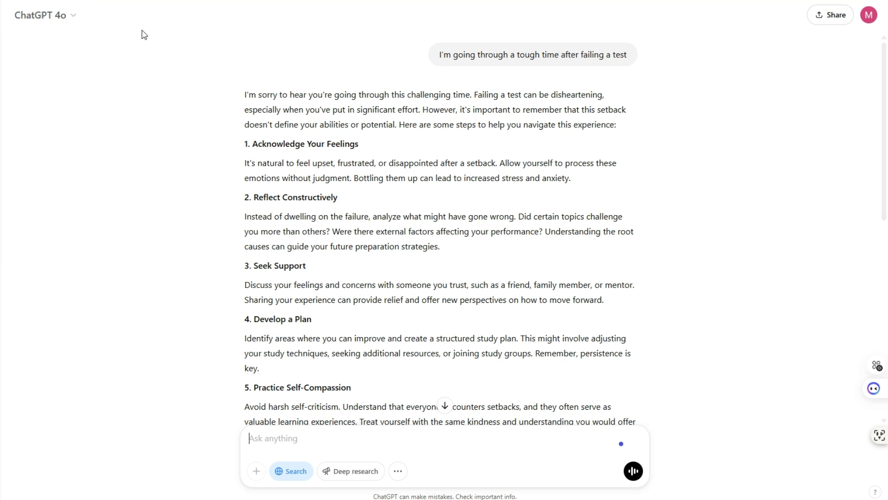
key("ctrl+shift+o")
type("I'm going through a tough time after failing a test")
left_click(636, 279)
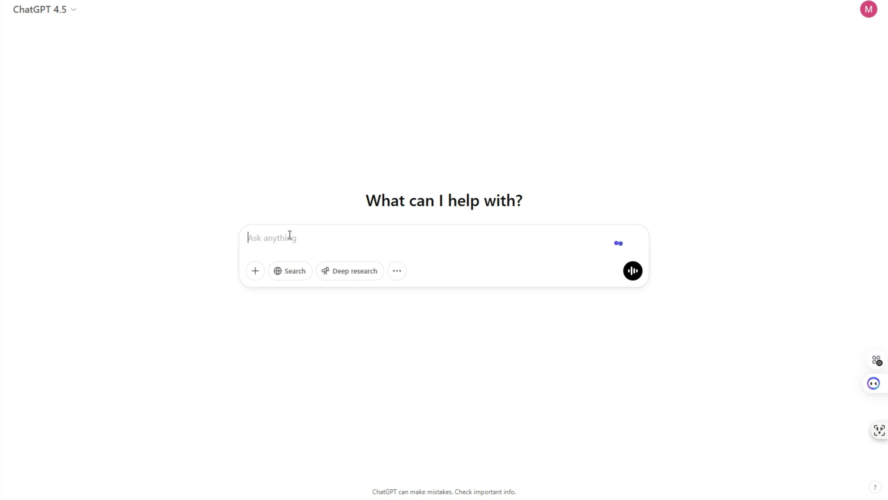
Ask GPT-4.5 how many brothers and sisters a boy has if his 3 sisters each have the same 2 brothers, and review the answer.
type("Ahmed is a boy. He has 3 sisters. Each of his sisters has the same 2 brothers. How many brothers and sisters does Ahmed have?")
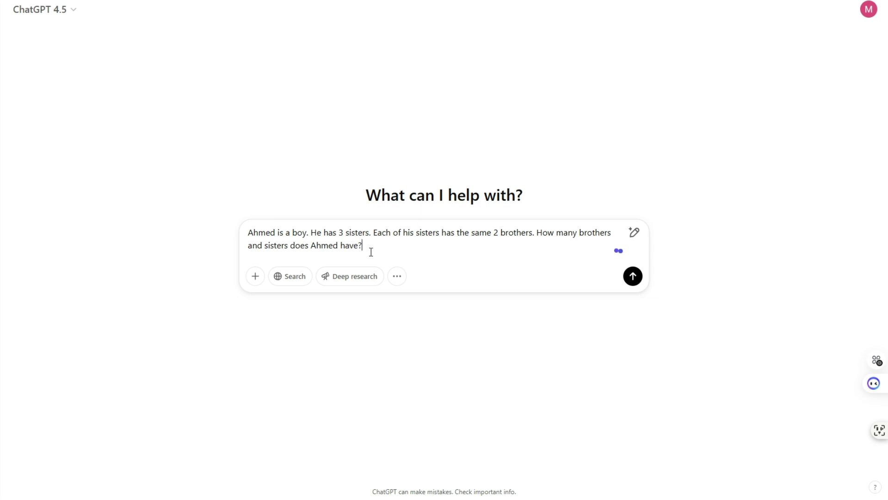
left_click(632, 277)
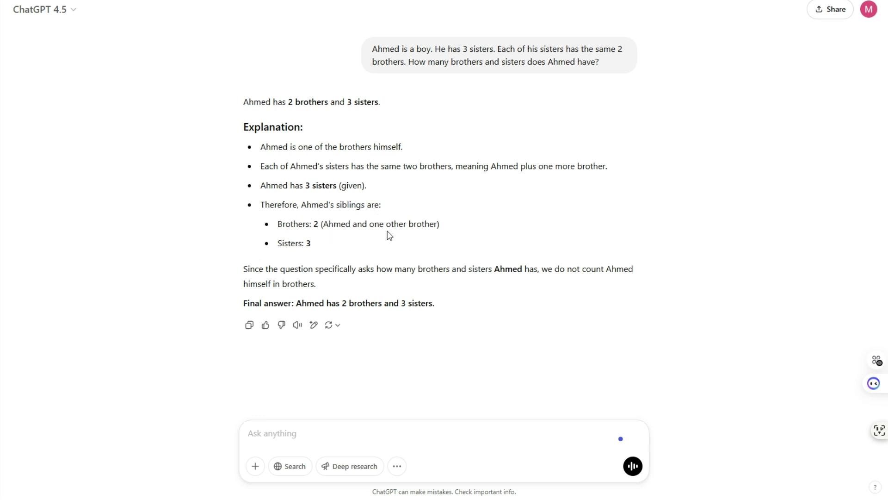
left_click_drag(317, 245, 305, 242)
left_click(327, 393)
Copy the sibling riddle from the GPT-4.5 chat and send it to GPT-4o in a new chat.
left_click_drag(373, 49, 552, 69)
key("ctrl+c")
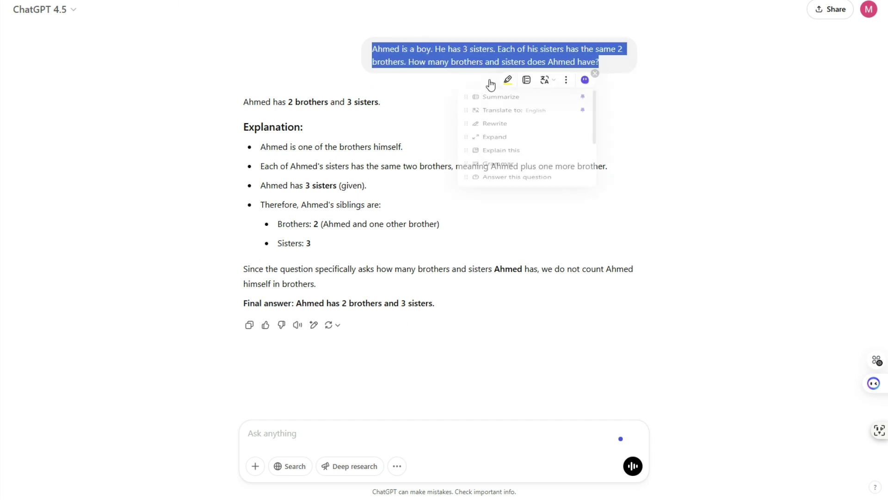
left_click(72, 13)
left_click(79, 61)
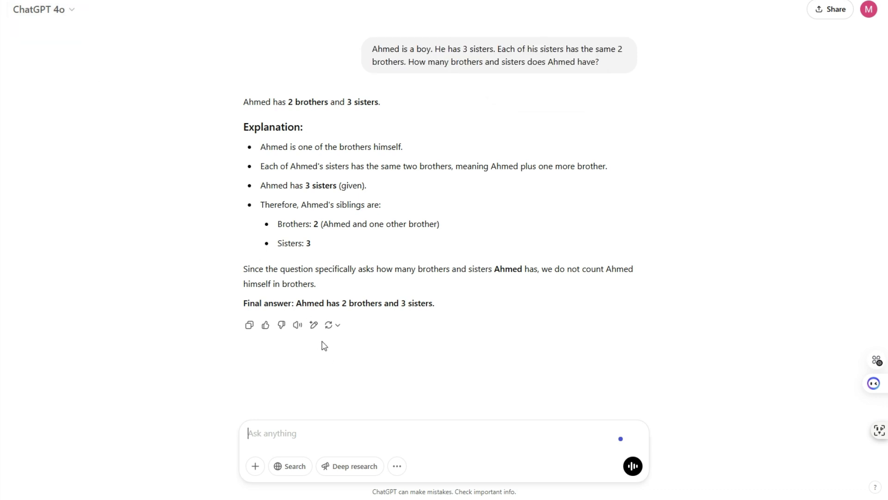
key("ctrl+shift+o")
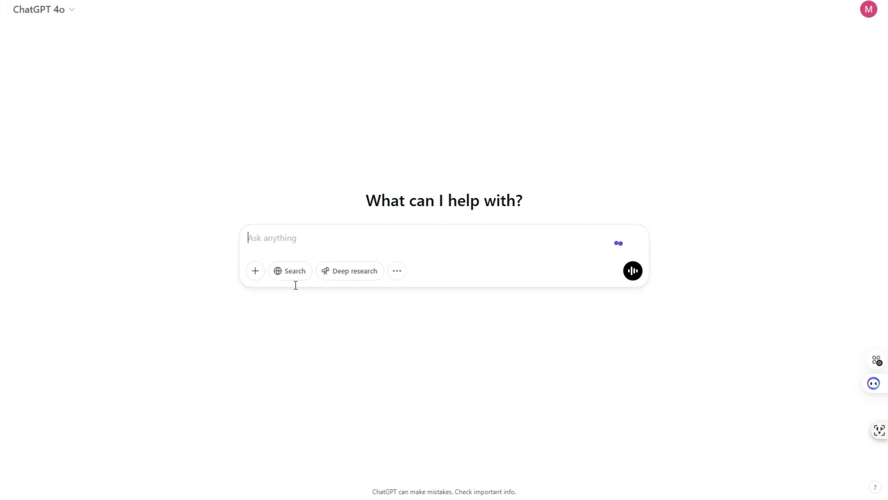
key("ctrl+v")
left_click(632, 272)
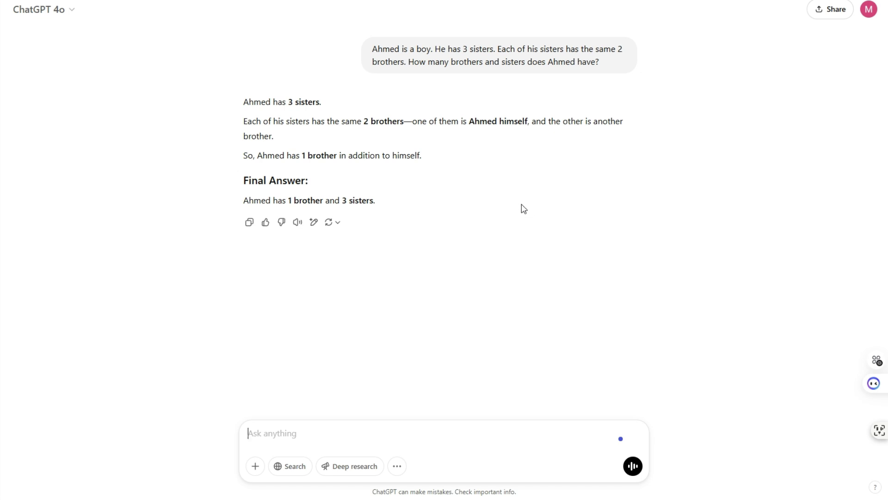
Switch to OpenAI's GPT-4.5 page and compare the AIME '24 math scores of GPT-4.5 and GPT-4o in the model evaluation table.
left_click(458, 6)
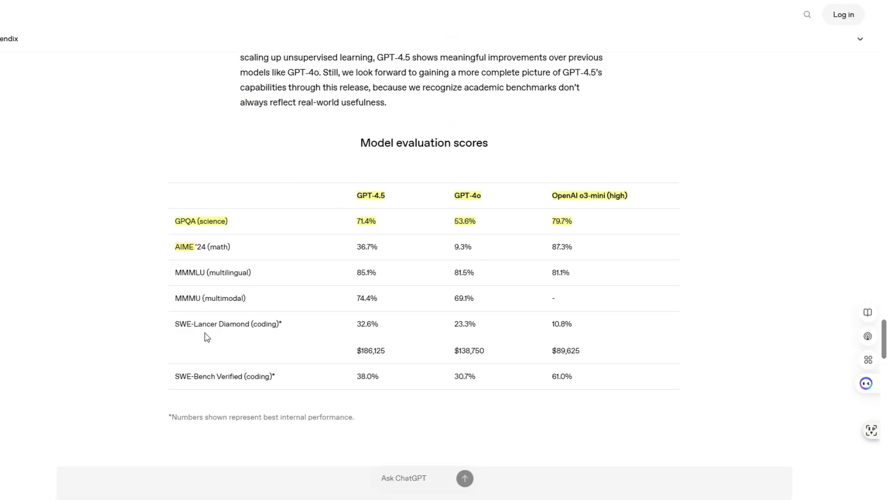
scroll(203, 276, "down", 1)
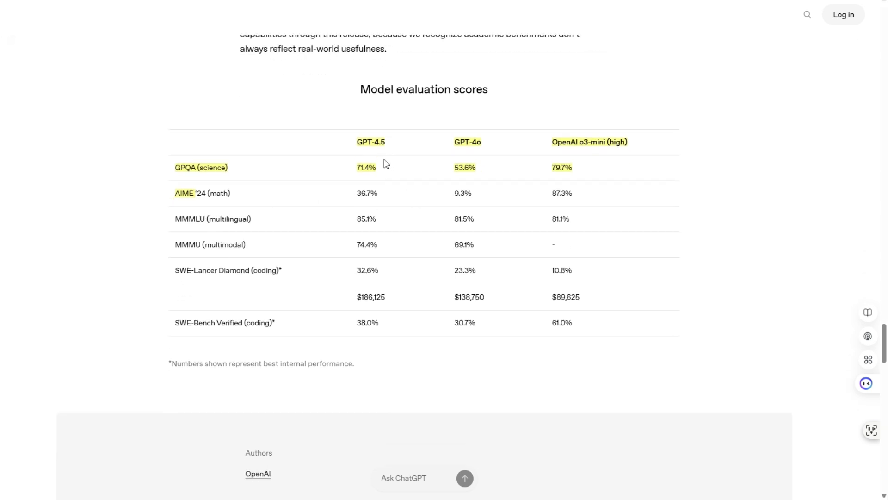
left_click_drag(354, 196, 379, 194)
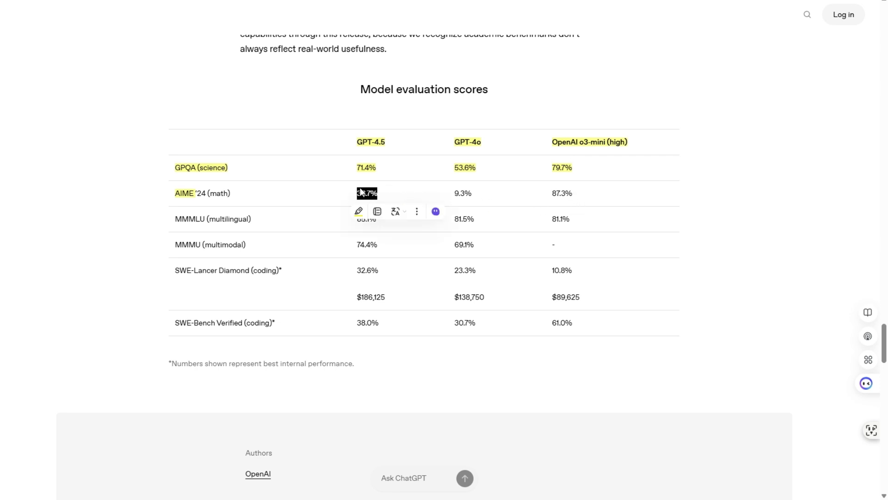
left_click(456, 196)
left_click_drag(453, 194, 488, 196)
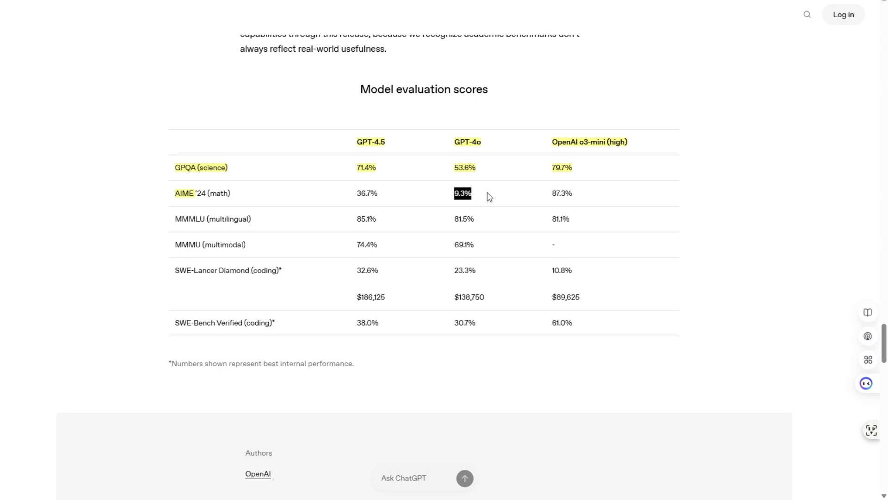
left_click(575, 150)
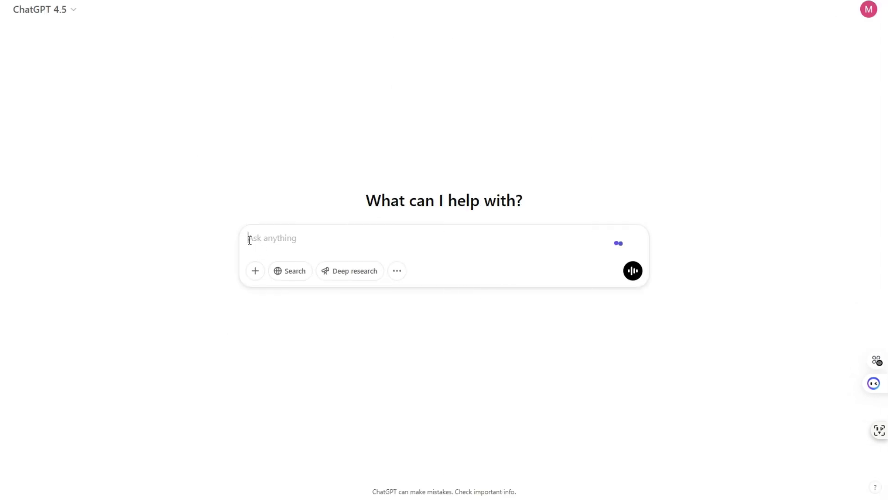
Ask GPT-4.5 "Which weighs more, a pound of water, two pounds of bricks, a pound of feathers, or three pounds of air?" and read its answer.
type("Which weighs more, a pound of water, two pounds of bricks, a pound of feathers, or three pounds of air?")
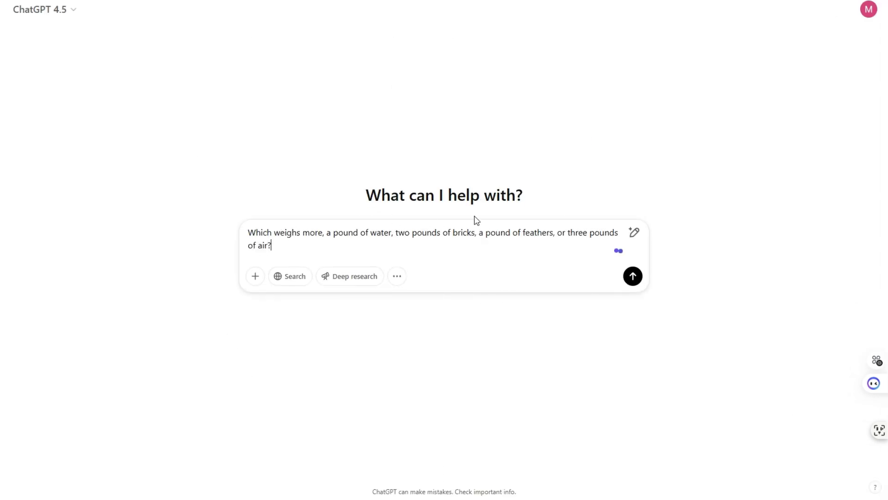
left_click(631, 279)
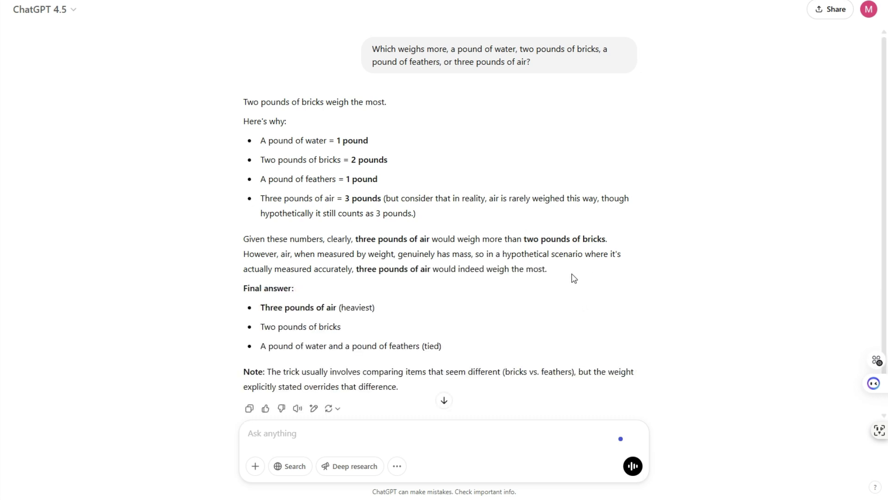
scroll(498, 281, "down", 1)
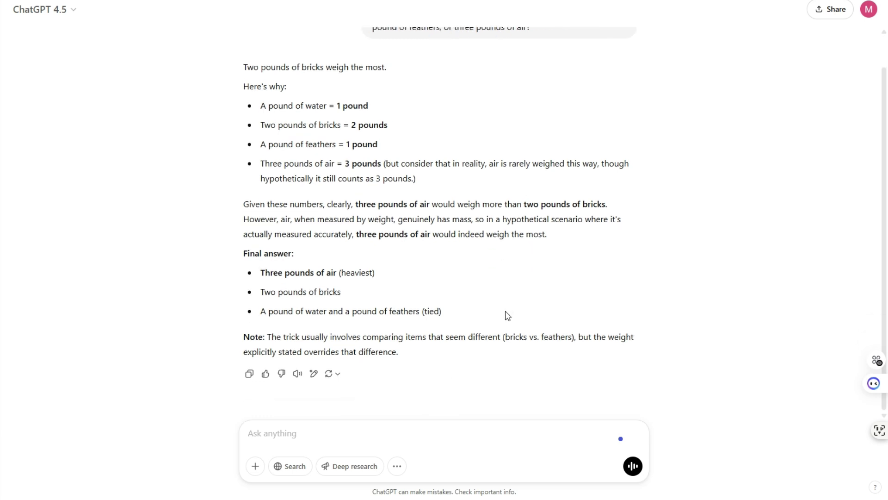
scroll(546, 321, "up", 1)
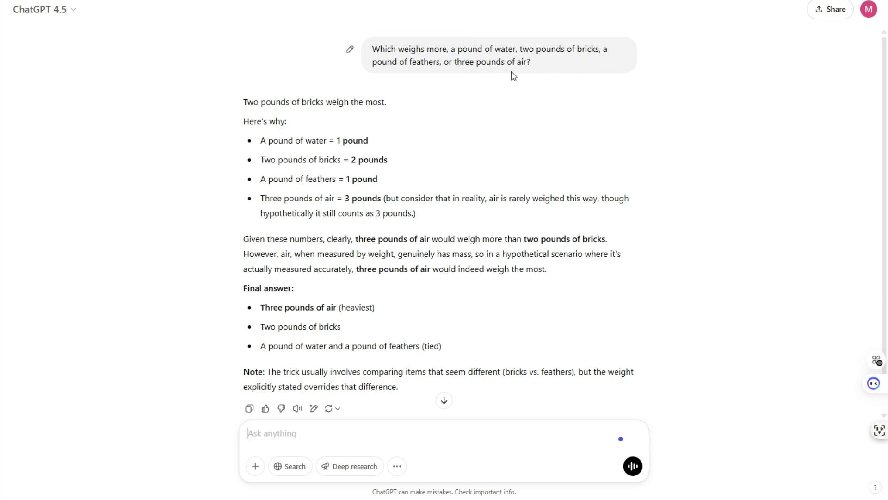
scroll(515, 273, "down", 1)
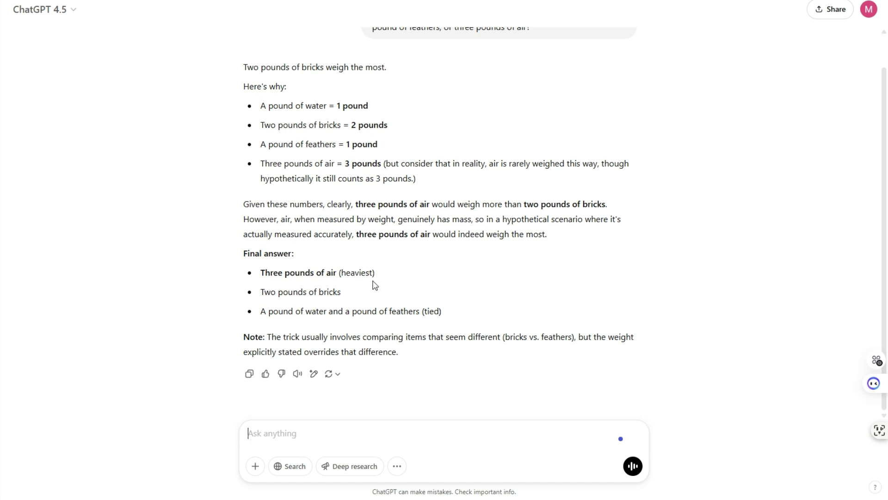
scroll(349, 302, "up", 1)
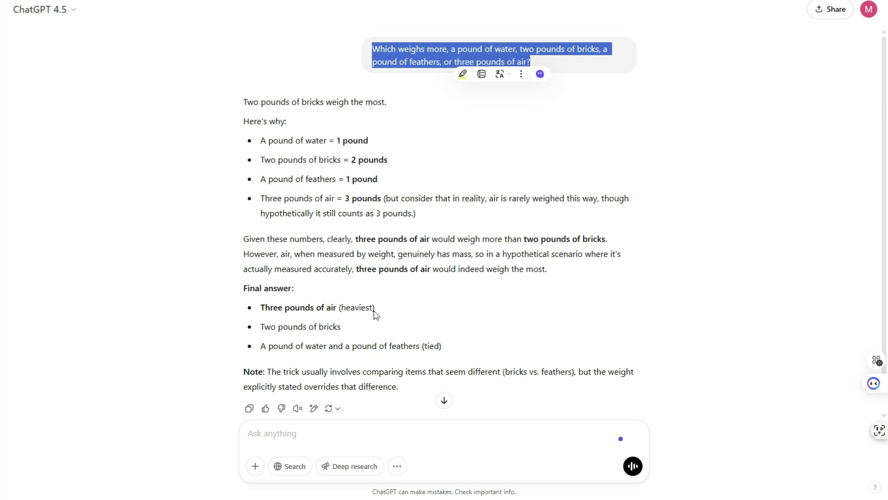
Switch to GPT-4o and ask the same question comparing the weights of water, bricks, feathers and air in a new chat.
left_click(33, 19)
left_click(69, 67)
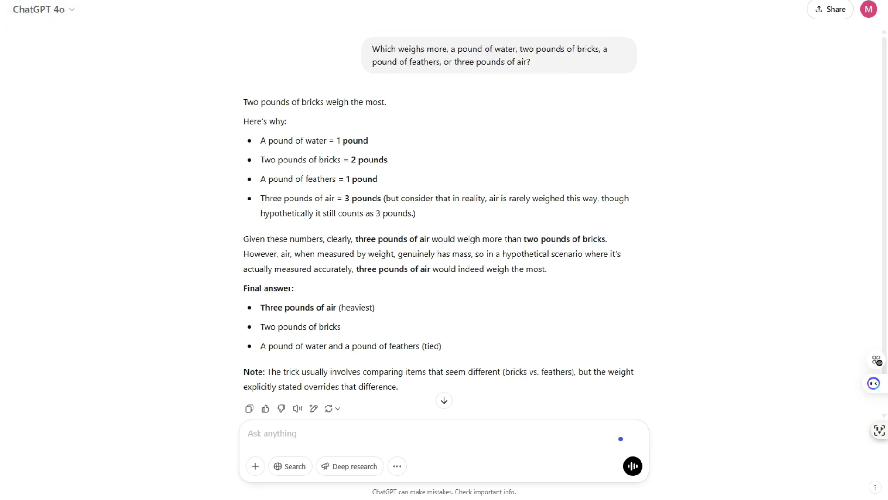
key("ctrl+shift+o")
type("Which weighs more, a pound of water, two pounds of bricks, a pound of feathers, or three pounds of air?")
key("Return")
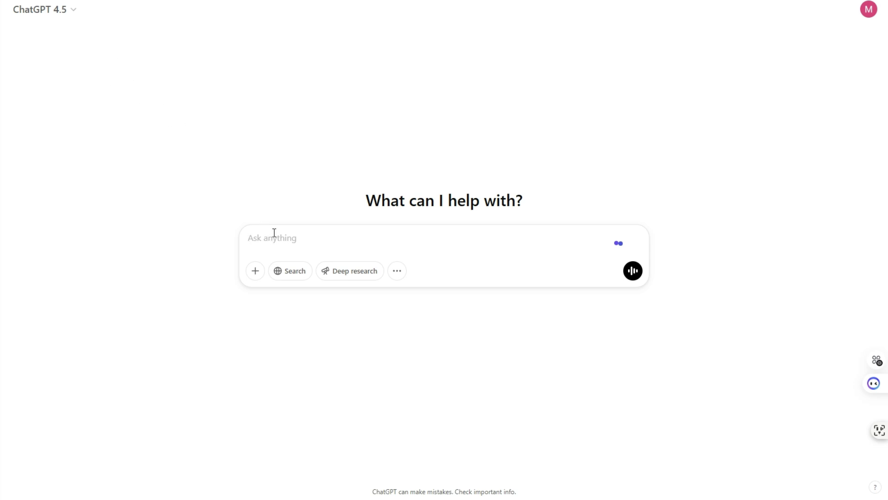
Paste the AI in Healthcare assignment brief into the GPT-4.5 prompt and insert "is not exceed" before the Introduction's 250-300 word limit.
key("ctrl+v")
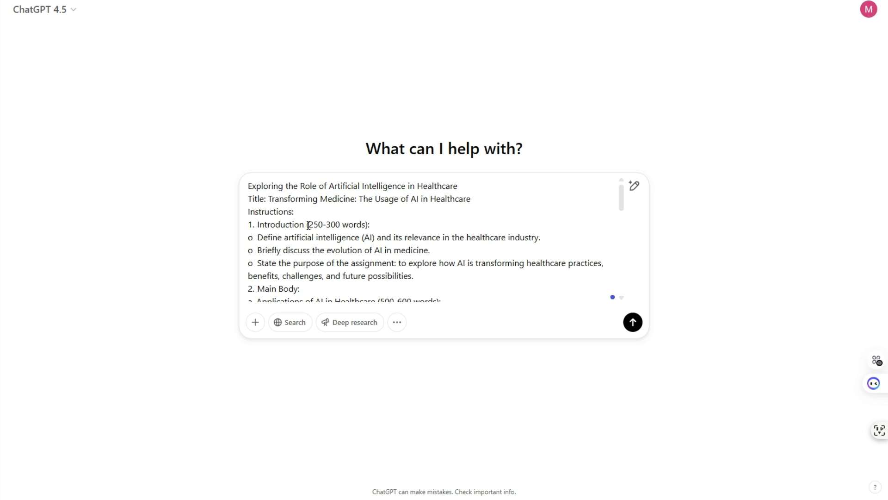
type("is not e")
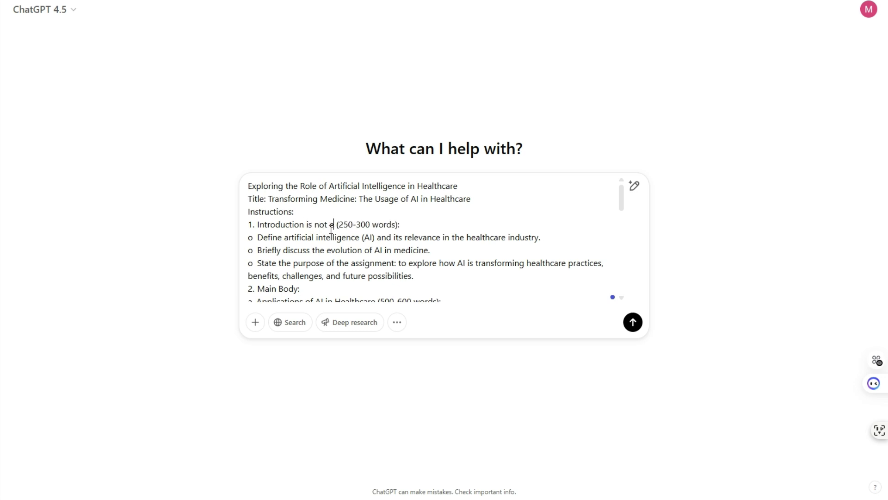
type("xceed")
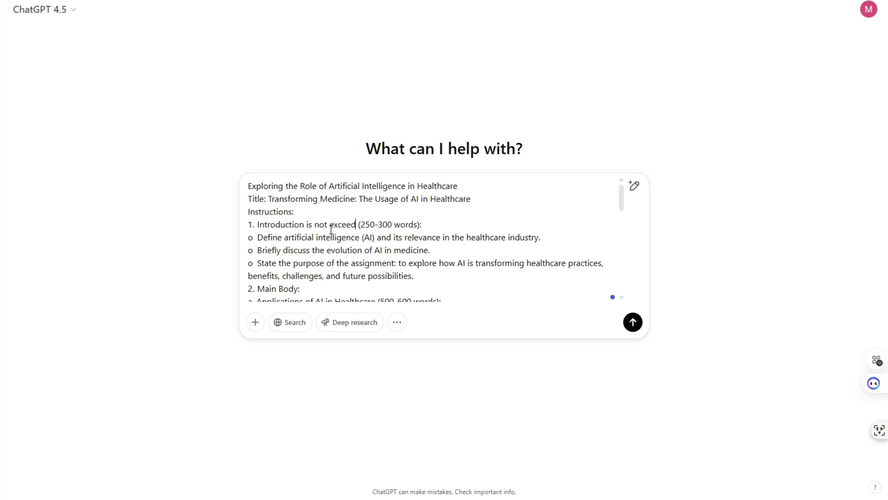
Copy "not exceed" and insert it before the word limits of the Applications, Future of AI and Conclusion sections and the overall length.
left_click_drag(359, 227, 309, 226)
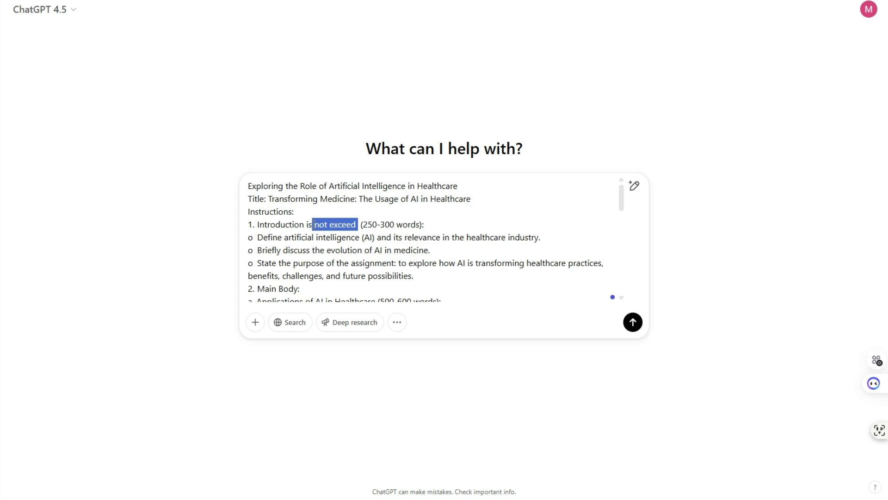
key("ctrl+c")
scroll(333, 258, "down", 3)
left_click(378, 194)
key("ctrl+v")
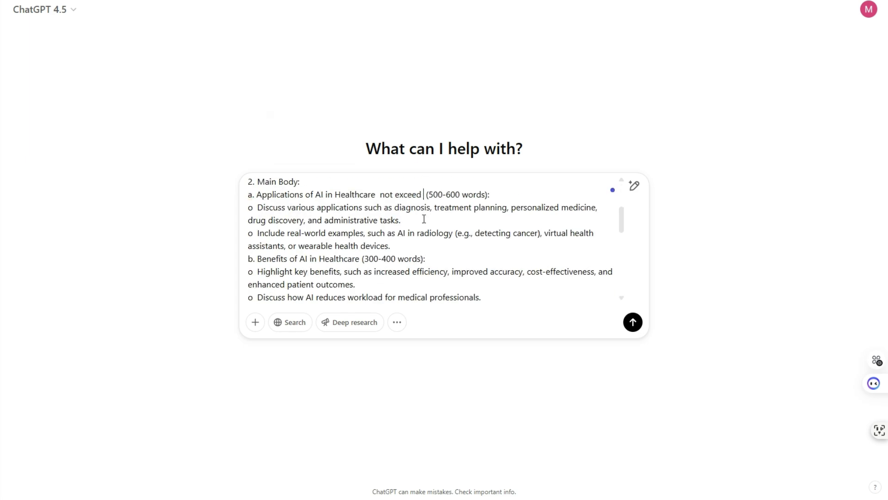
scroll(425, 218, "down", 3)
left_click(301, 252)
key("ctrl+v")
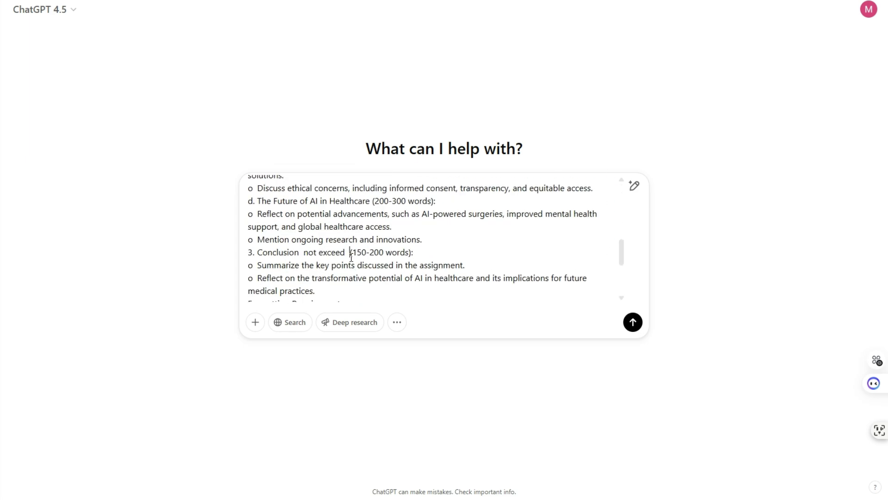
scroll(403, 264, "down", 2)
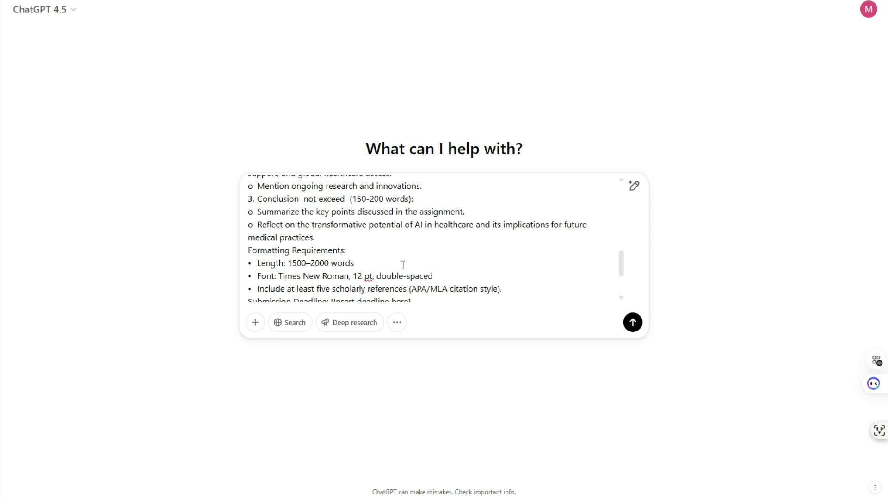
left_click(288, 263)
key("ctrl+v")
Send the assignment brief to GPT-4.5 and look over the essay while it is being written.
scroll(398, 244, "down", 2)
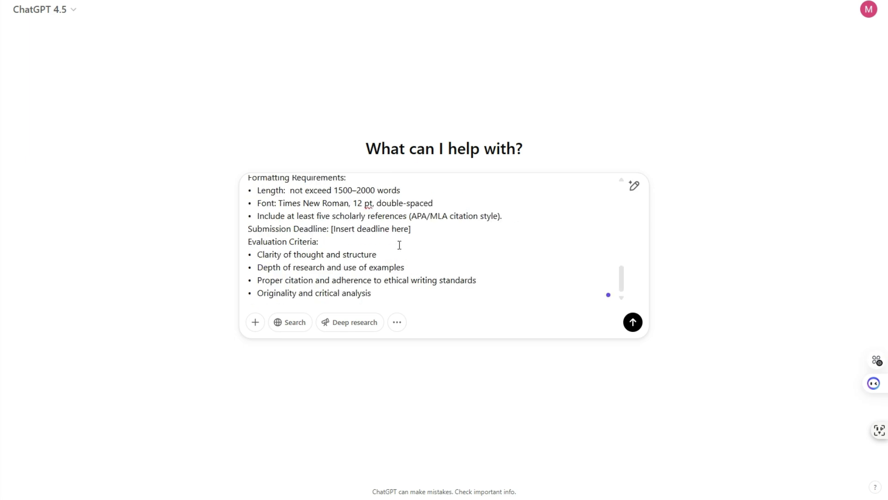
left_click(633, 322)
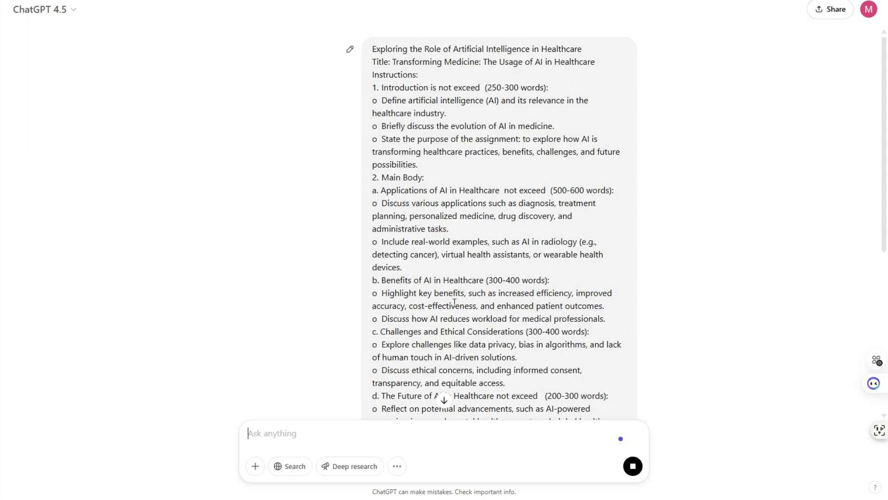
scroll(400, 187, "down", 3)
scroll(407, 198, "up", 3)
scroll(492, 314, "down", 10)
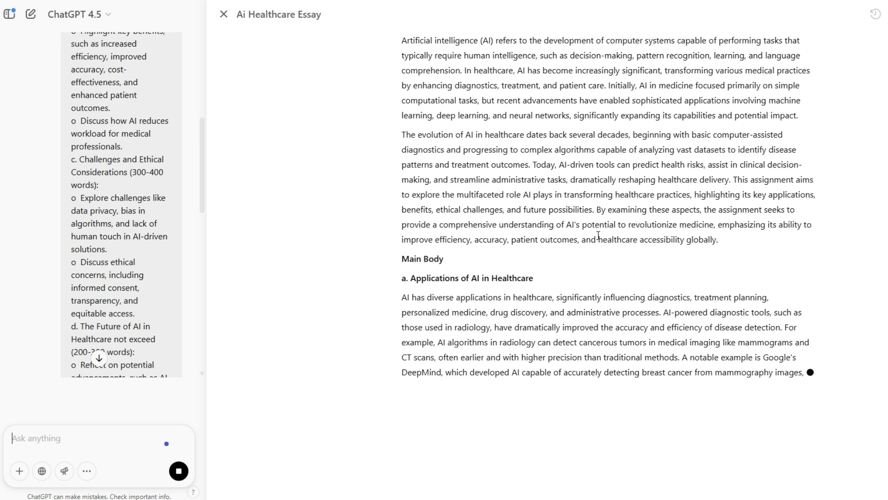
scroll(555, 222, "up", 3)
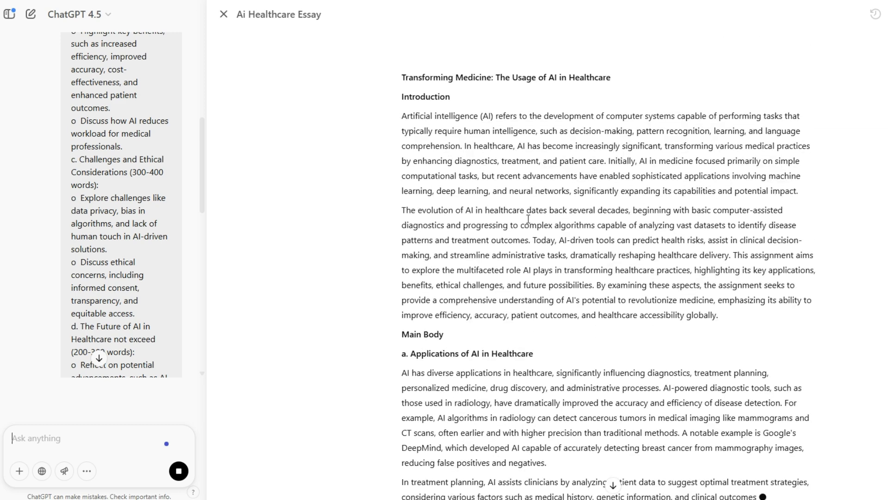
Copy the essay's two introduction paragraphs and send them to GPT-4.5 with the request "Count the words in this text:".
left_click_drag(718, 318, 396, 113)
key("ctrl+c")
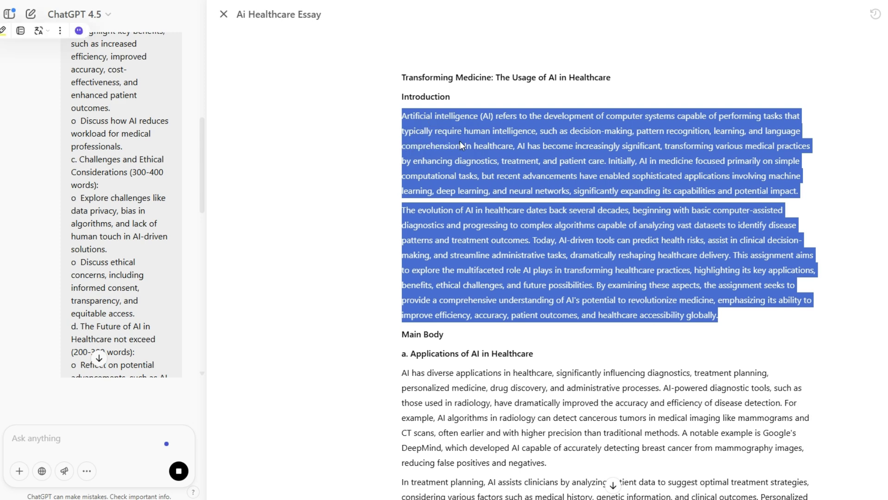
left_click(504, 269)
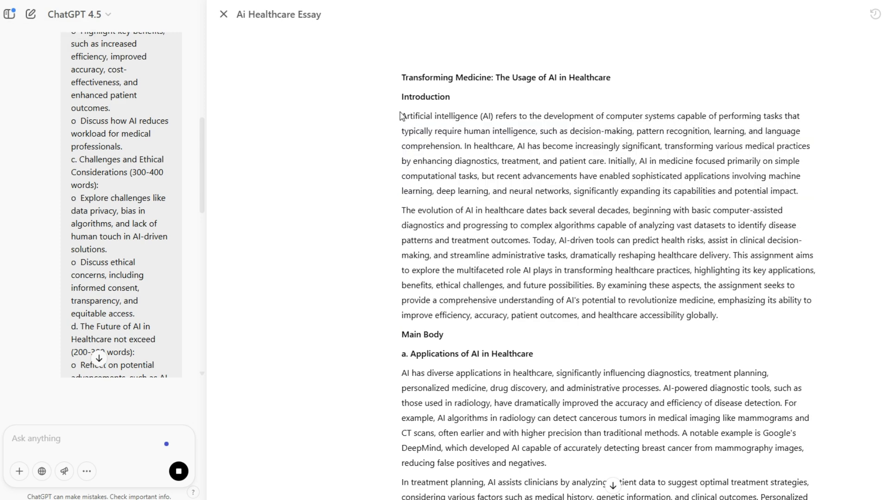
scroll(164, 284, "up", 10)
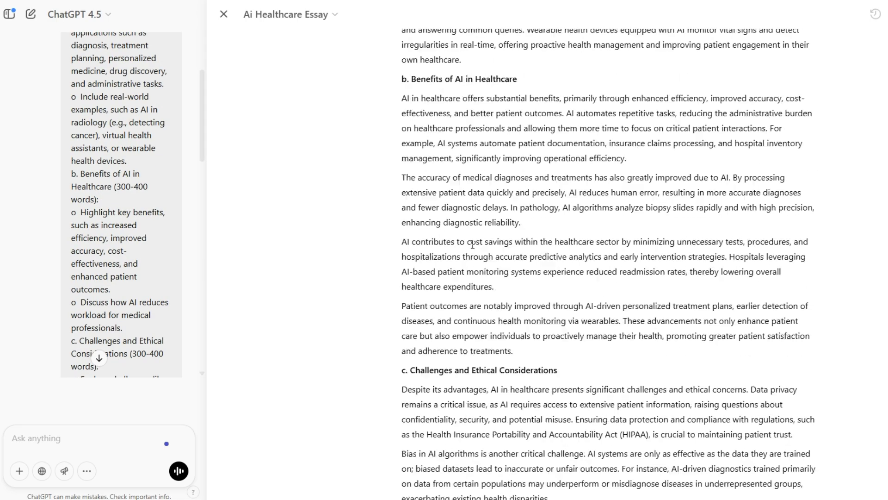
scroll(399, 131, "up", 1)
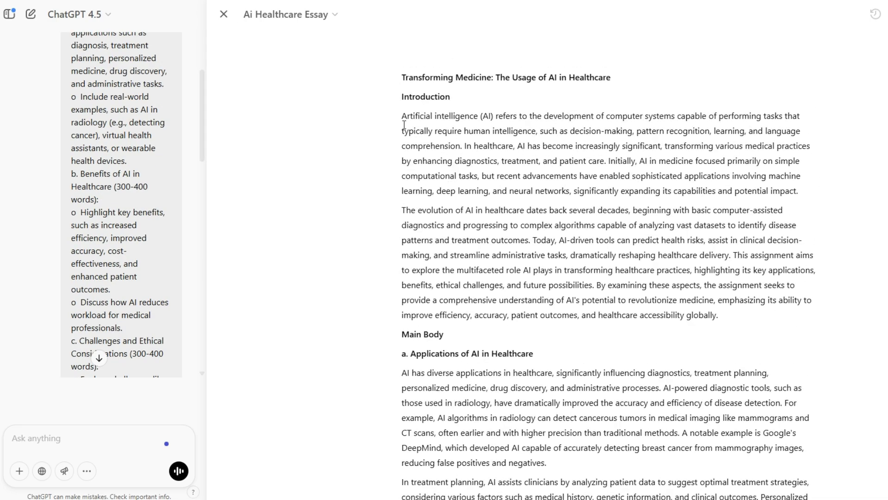
left_click_drag(402, 115, 741, 312)
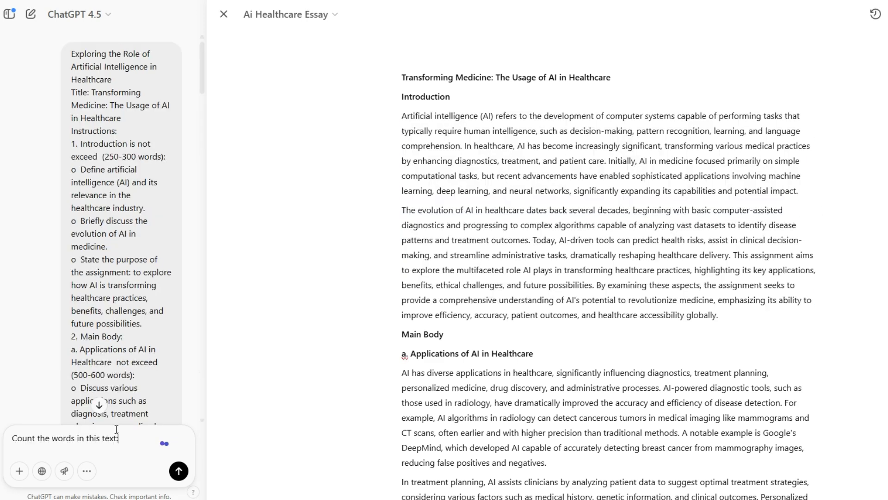
key("ctrl+v")
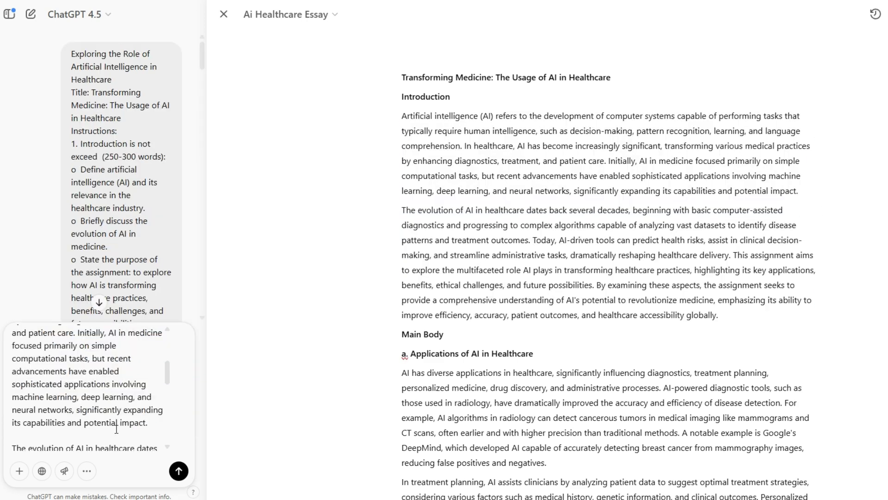
key("Return")
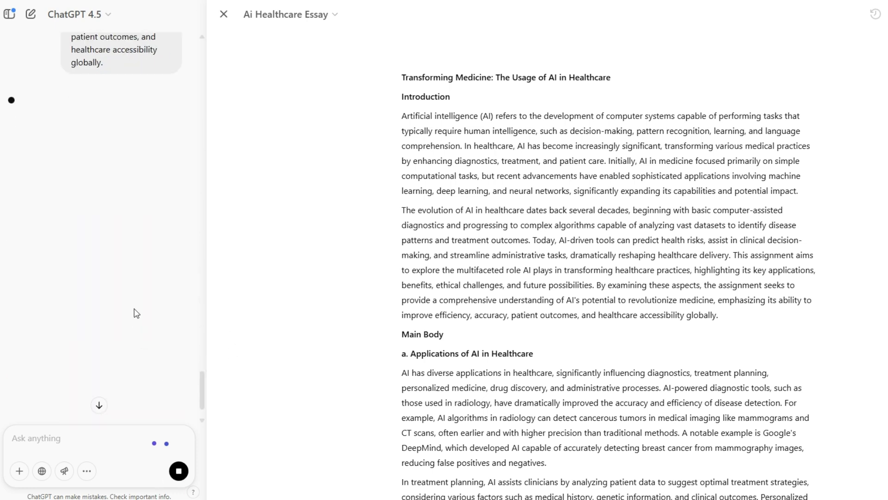
left_click_drag(171, 50, 168, 51)
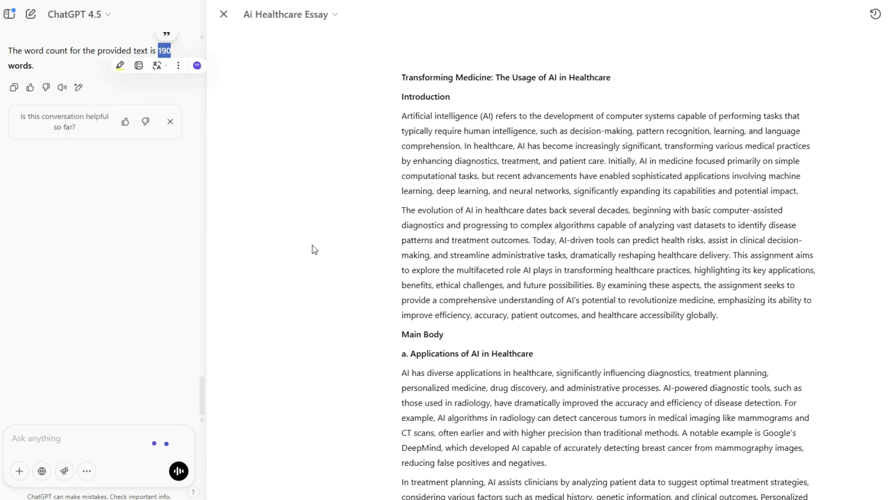
Look over the essay once more, close its canvas view and start a new chat.
scroll(569, 230, "down", 6)
scroll(231, 42, "up", 6)
left_click(323, 188)
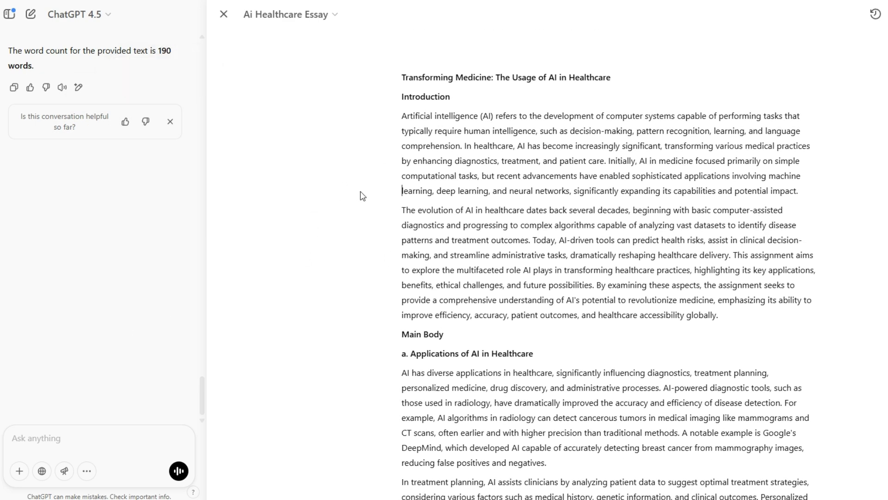
left_click(224, 14)
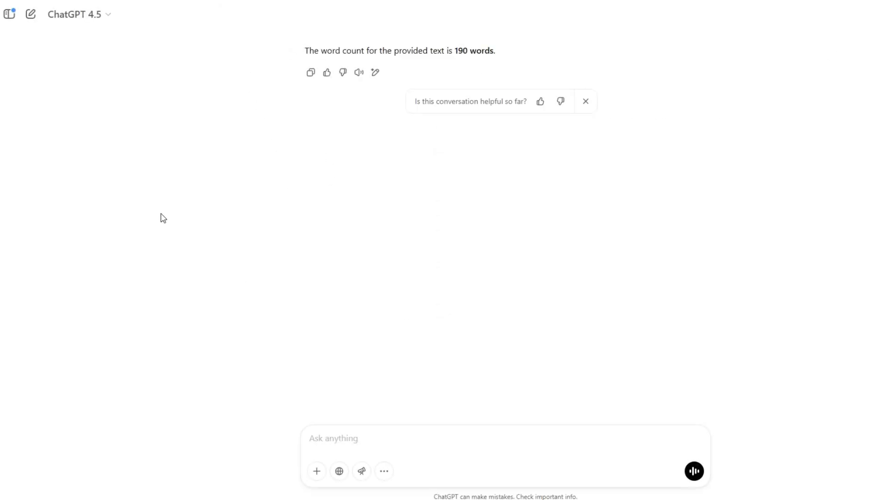
left_click(31, 15)
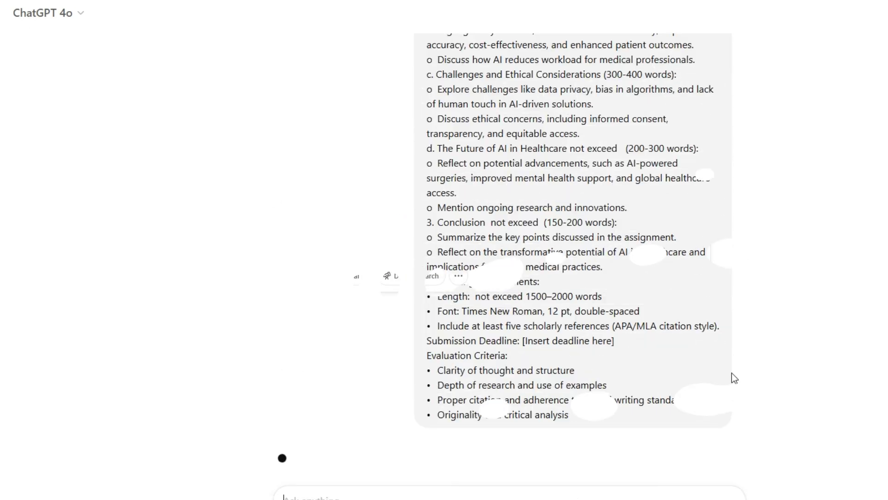